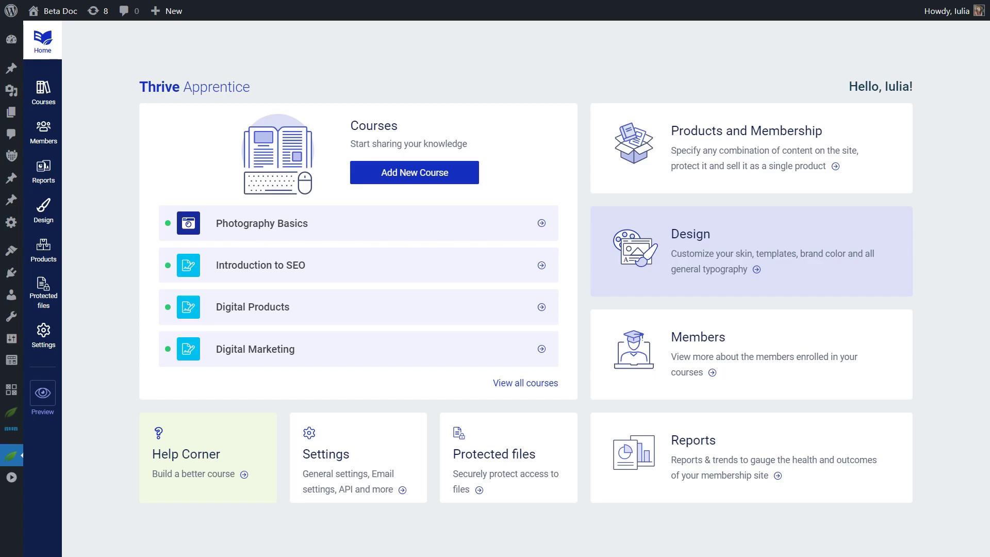
Open the Protected files section and close its introduction.
click(45, 292)
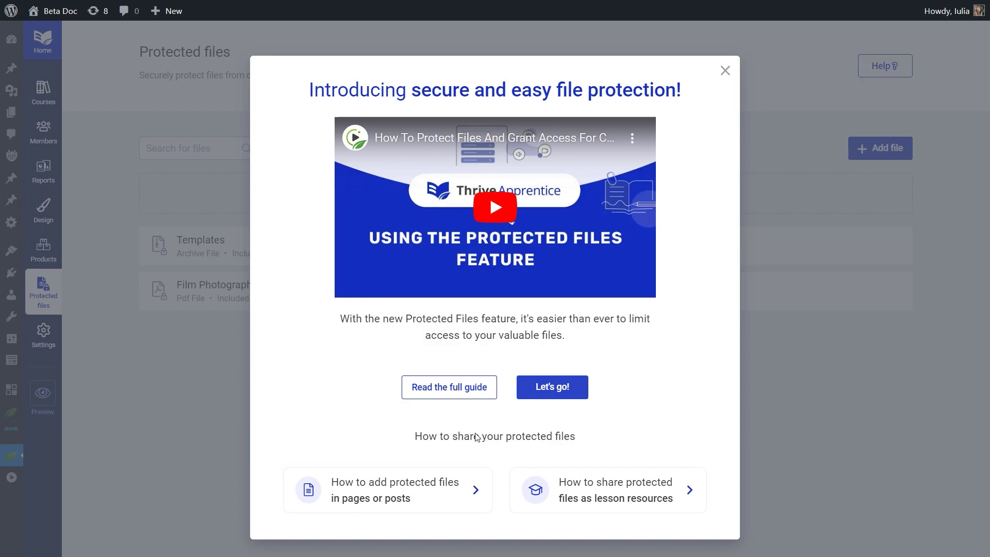
click(402, 493)
scroll(431, 472, down, 5)
scroll(361, 284, up, 5)
click(280, 83)
click(726, 71)
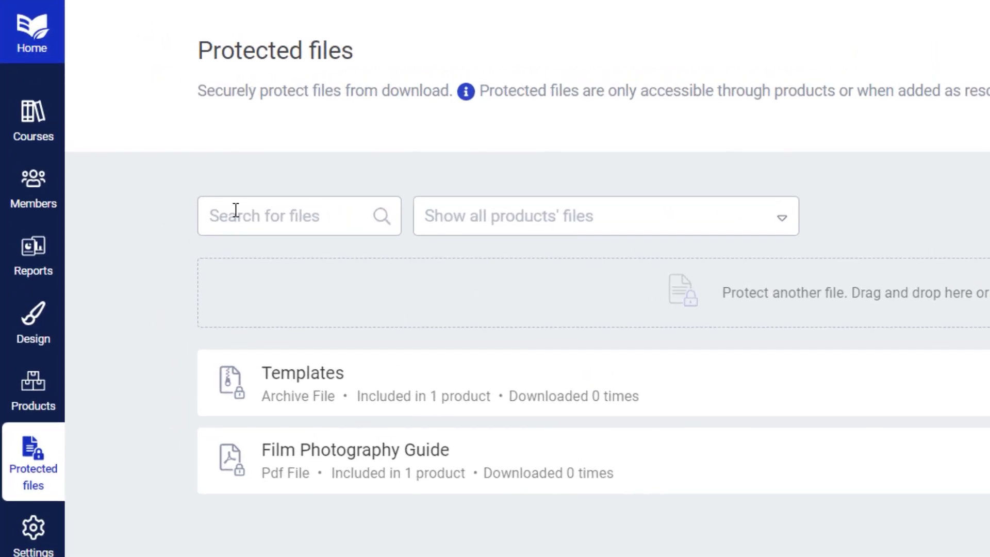
Filter the protected files list by the Photography 101 product and clear the filter again.
click(253, 212)
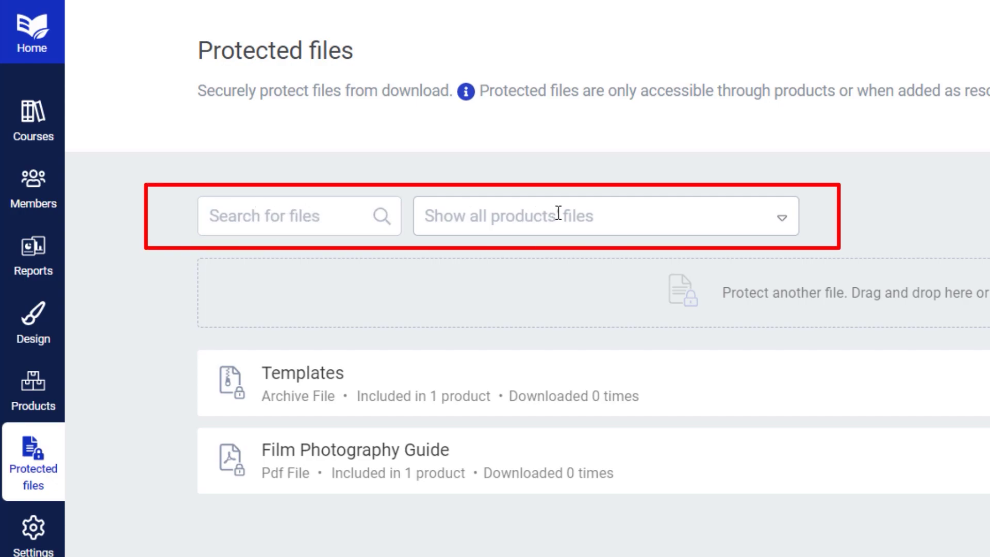
click(594, 216)
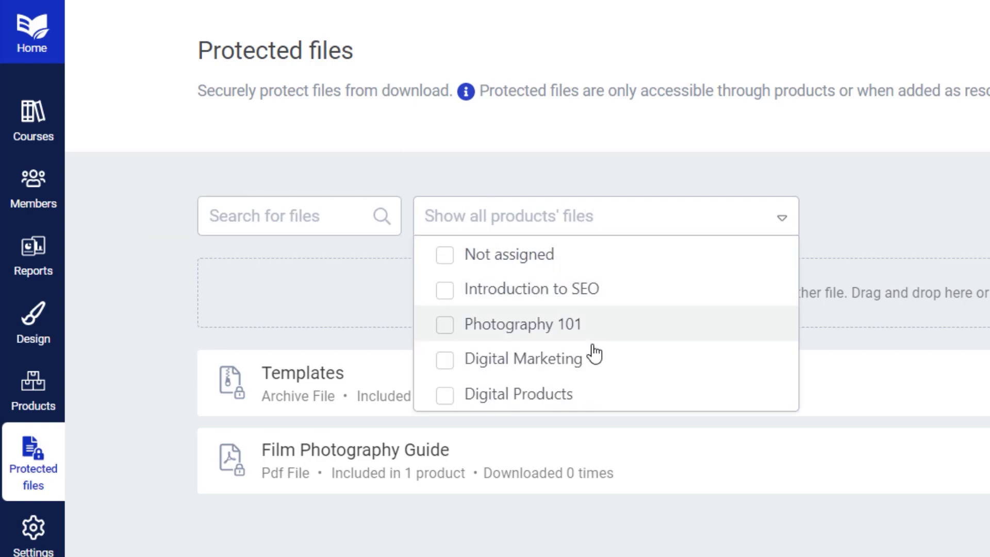
click(534, 332)
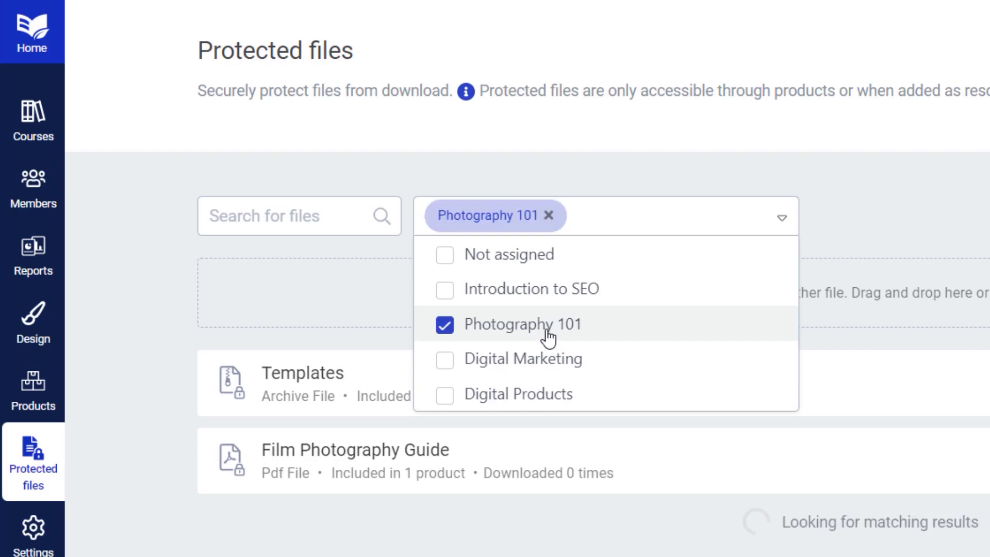
click(537, 316)
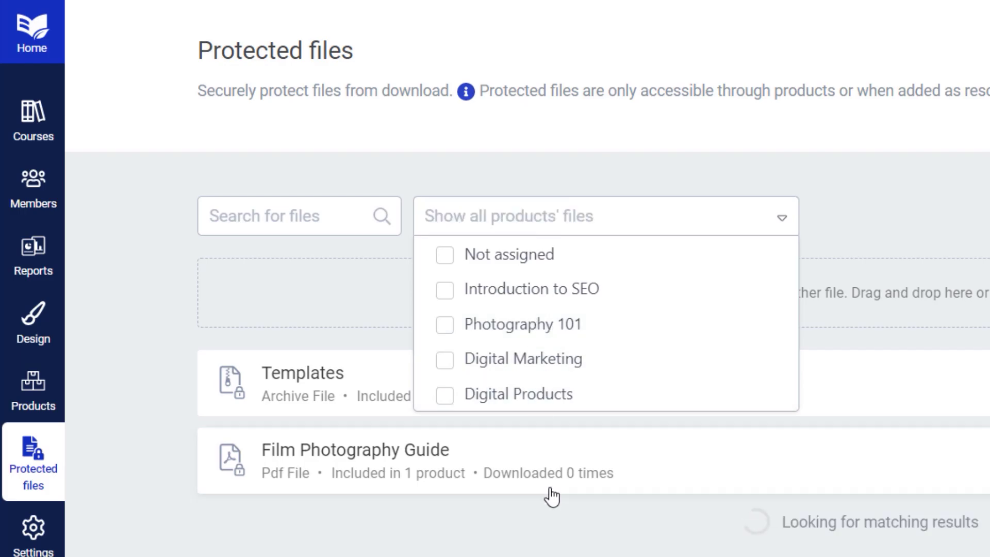
click(550, 495)
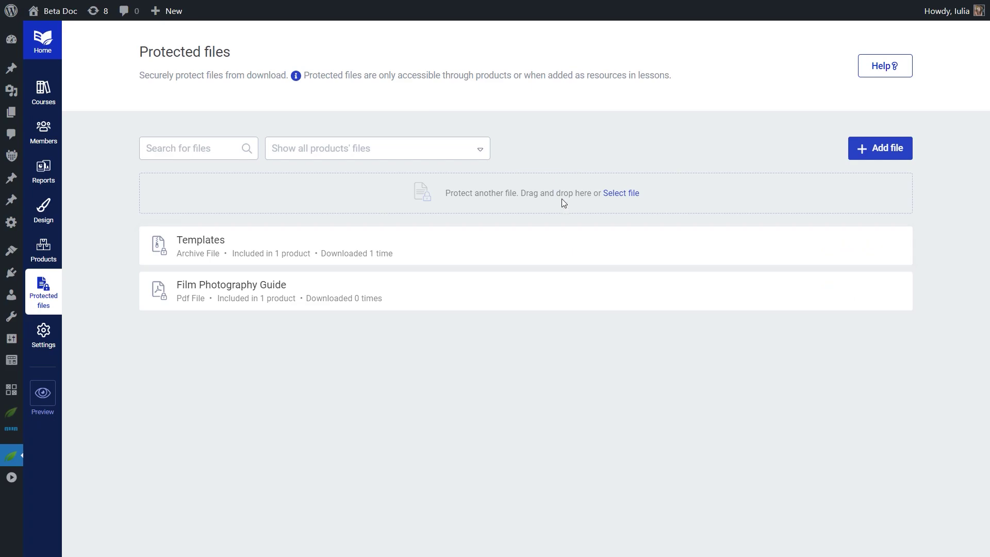
Start a new protected file titled "Video LUTS" and protect its access with the Photography 101 product.
click(886, 151)
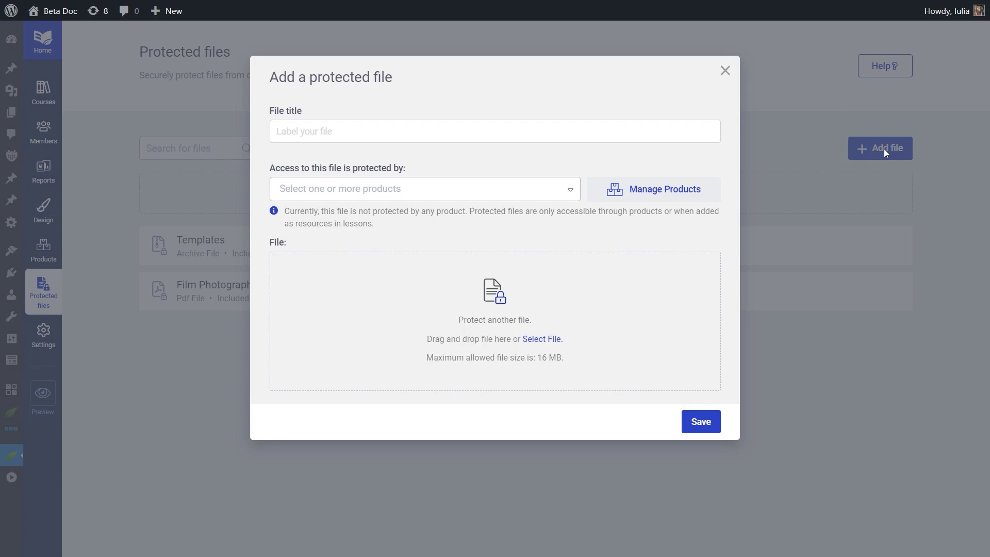
click(571, 128)
text(Video LUTS)
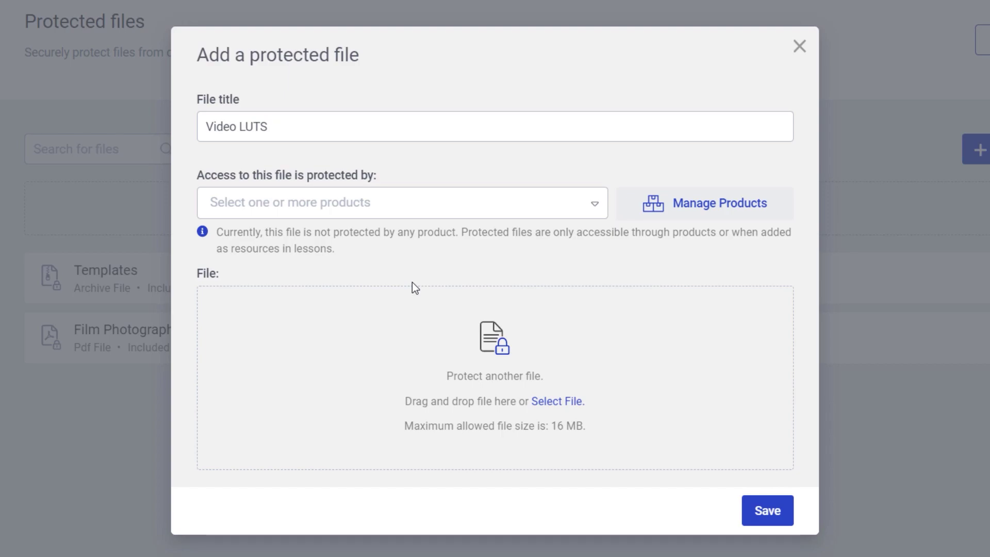
click(400, 203)
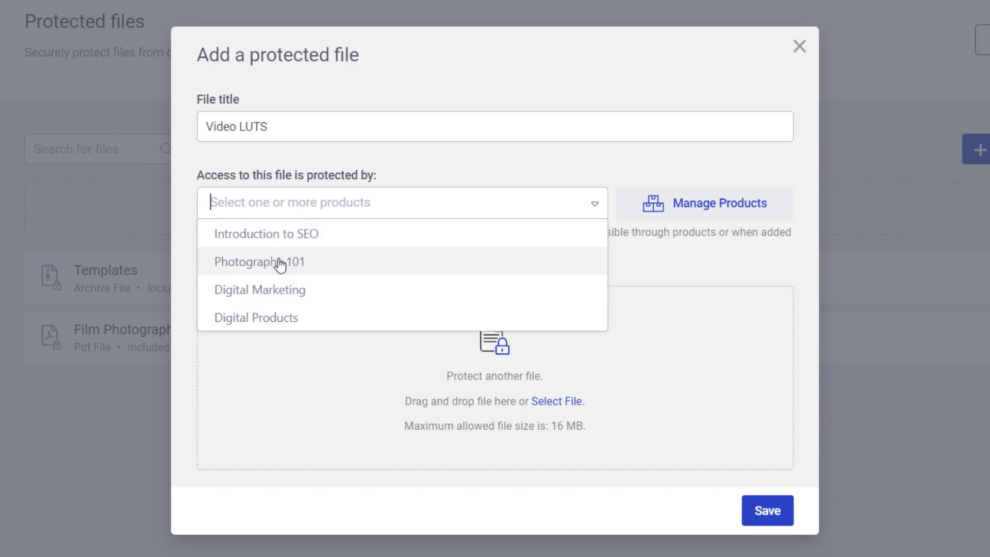
click(246, 263)
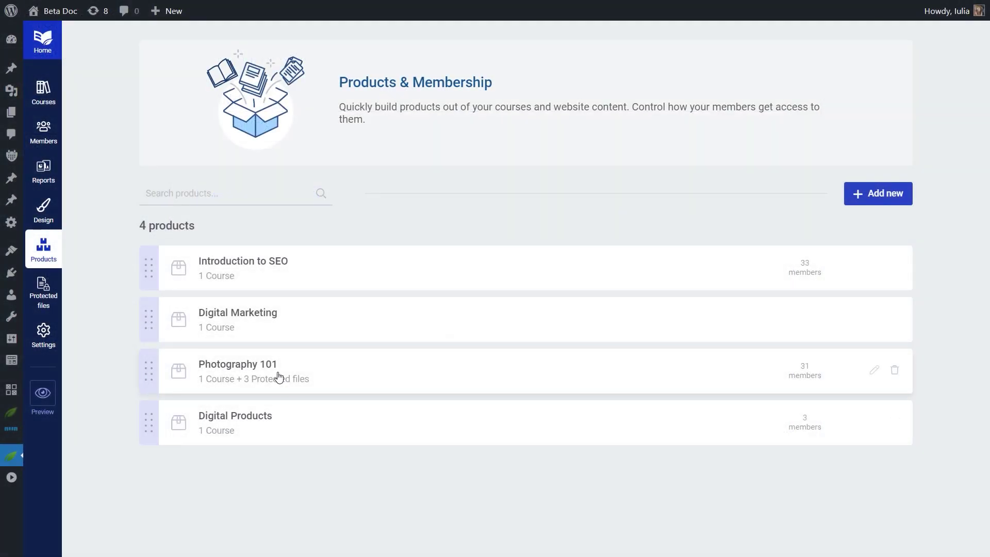
Review the Photography 101 product's content and its access requirements.
click(279, 381)
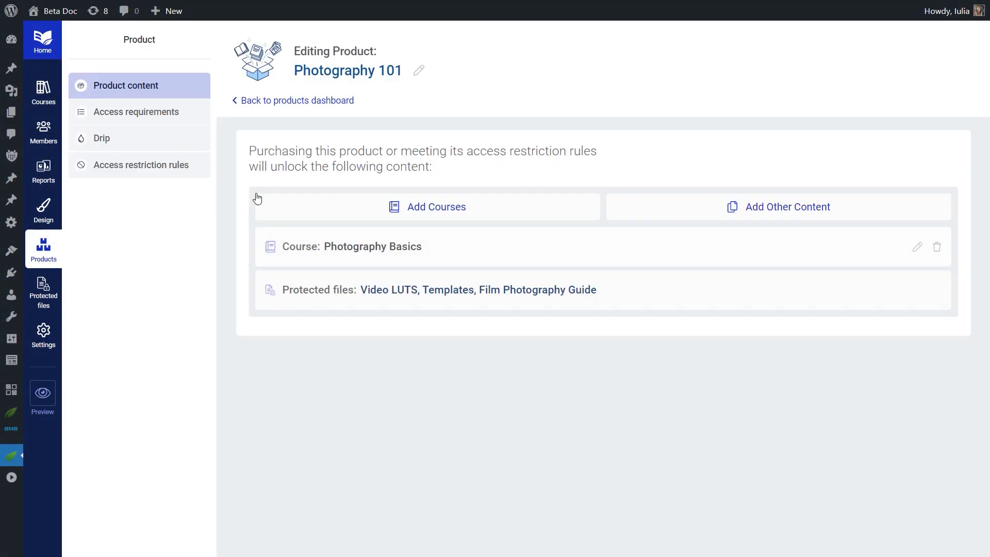
click(192, 117)
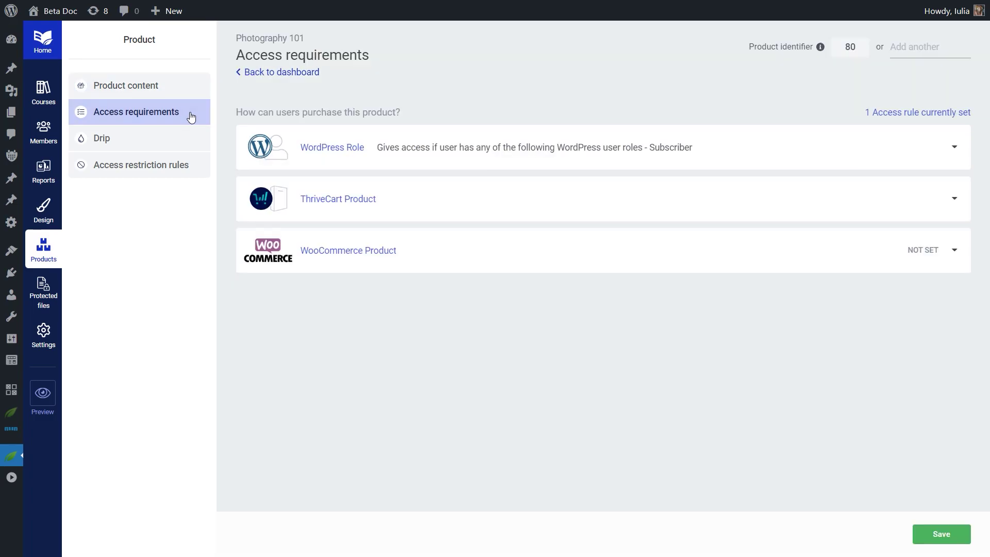
click(523, 157)
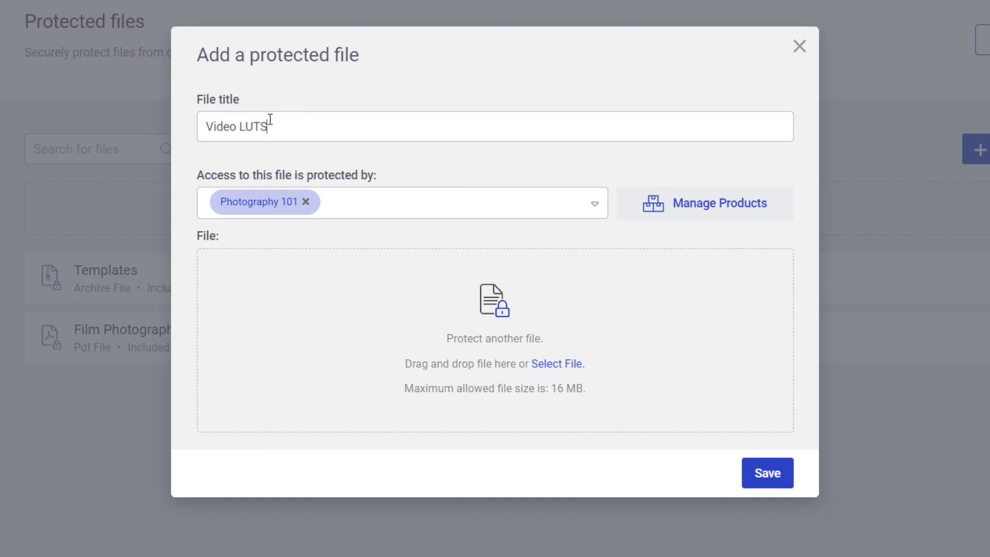
drag(270, 119, 208, 126)
click(232, 126)
drag(273, 128, 198, 132)
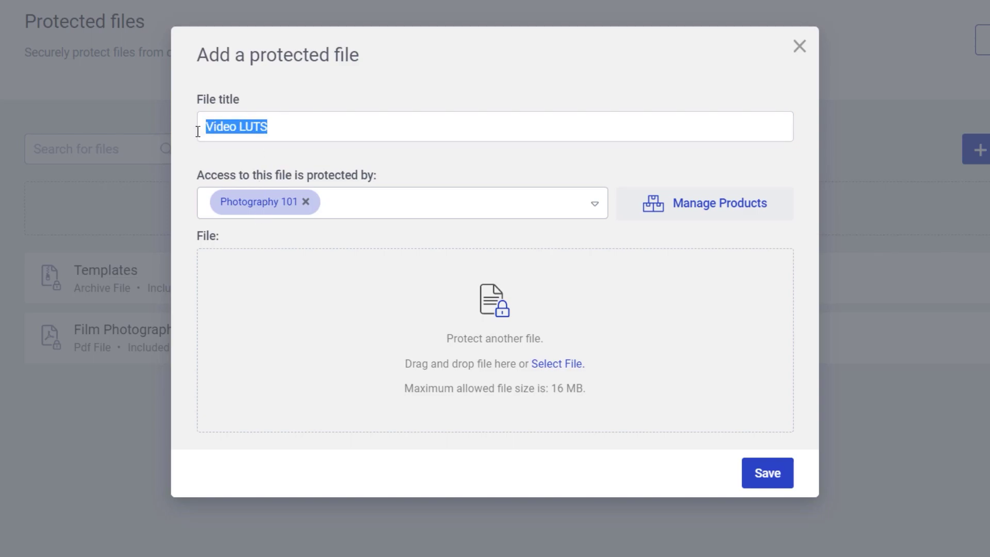
click(219, 132)
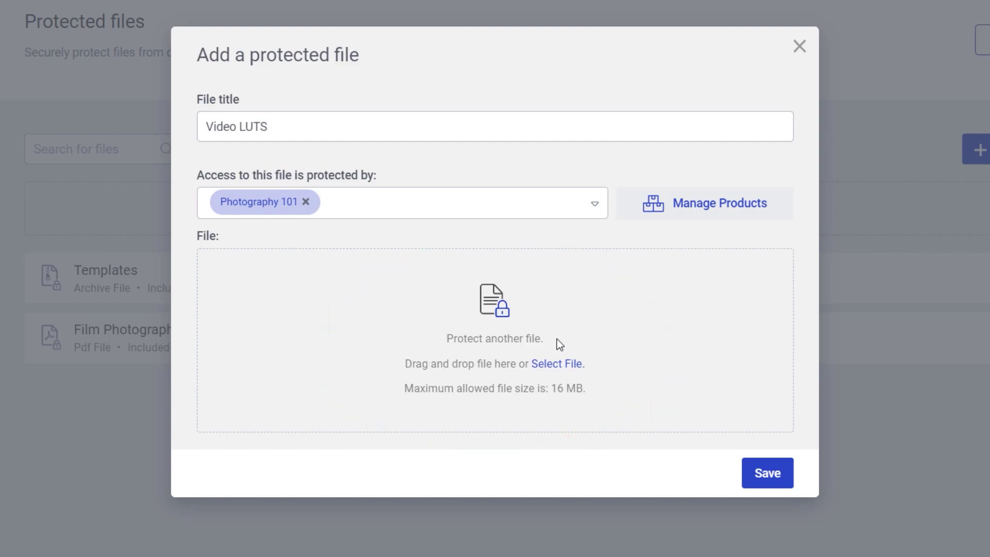
Attach LUTS.tar to the new protected file and save it.
click(558, 364)
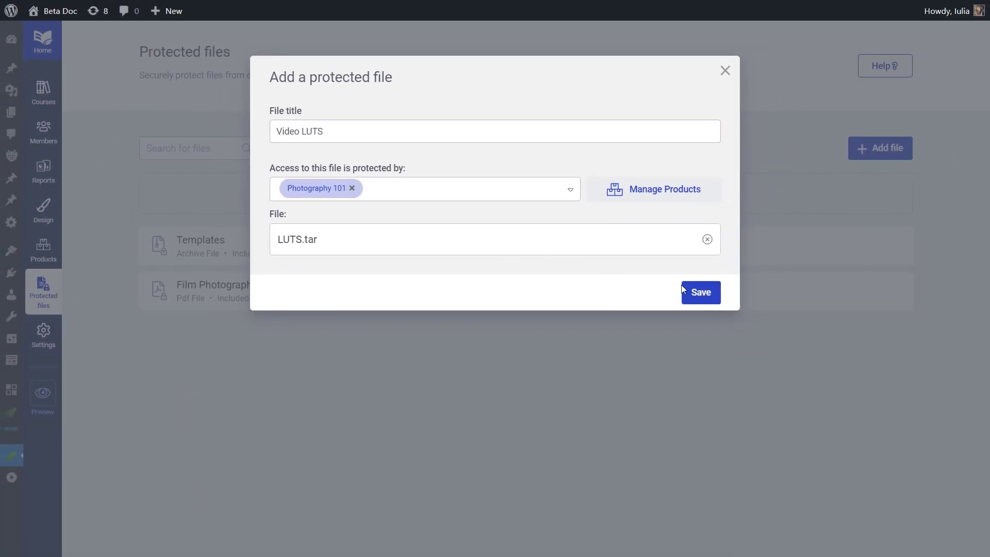
click(697, 296)
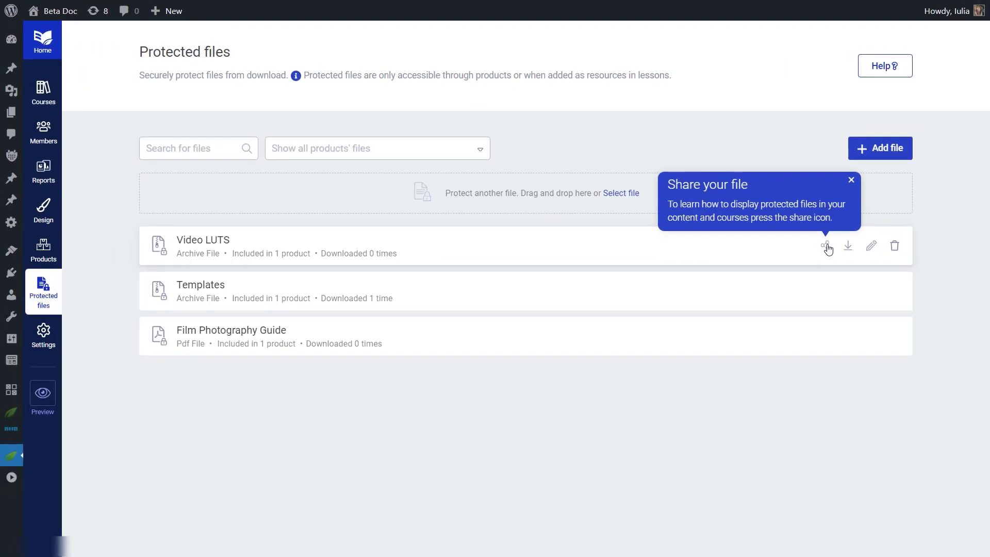
Examine the sharing guides for adding protected files to pages or posts and as lesson resources, and close them.
click(767, 304)
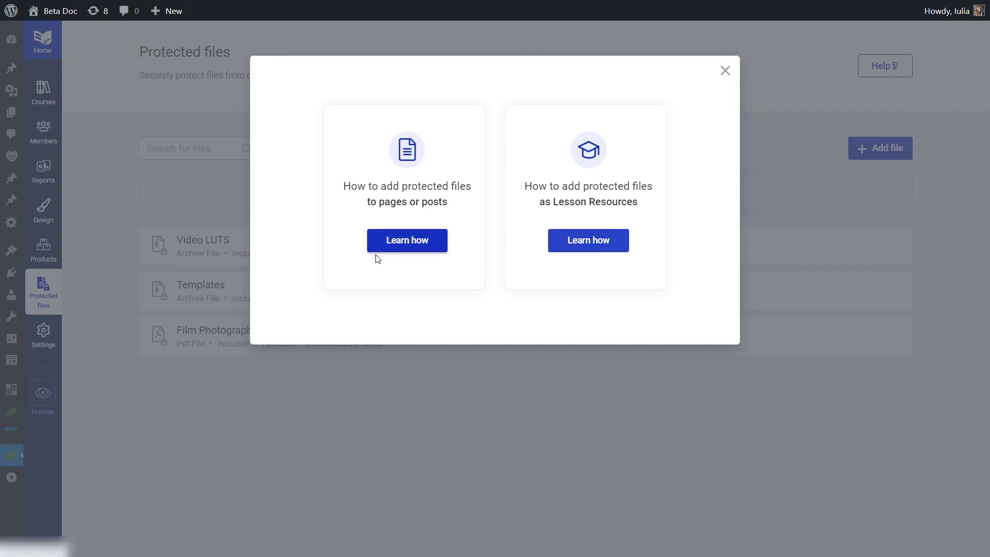
drag(335, 185, 471, 186)
click(477, 209)
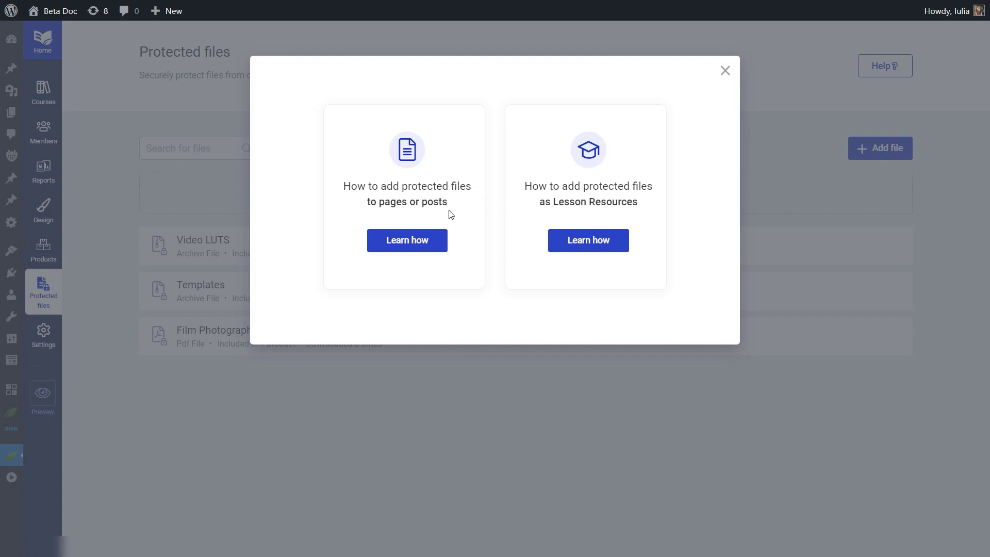
drag(545, 204, 539, 204)
click(645, 206)
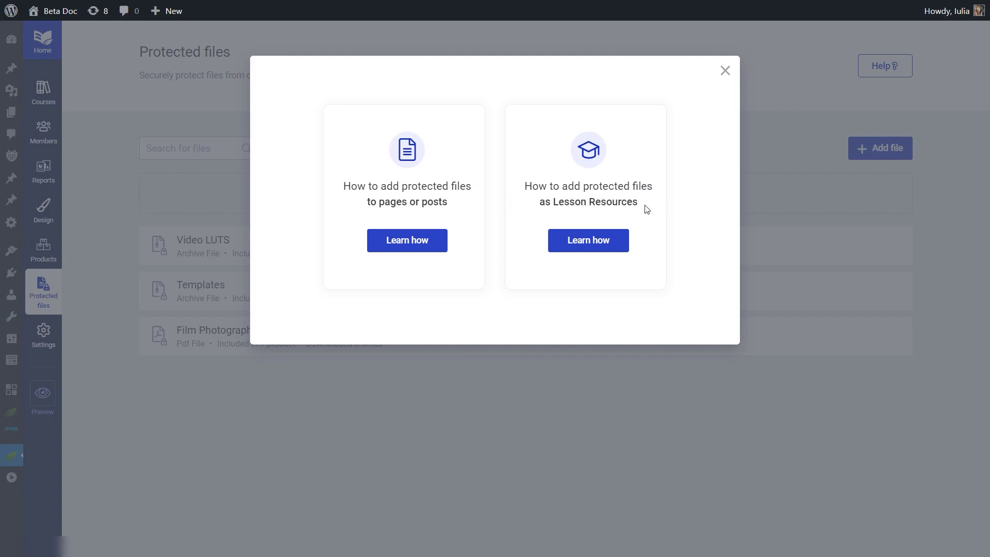
click(725, 71)
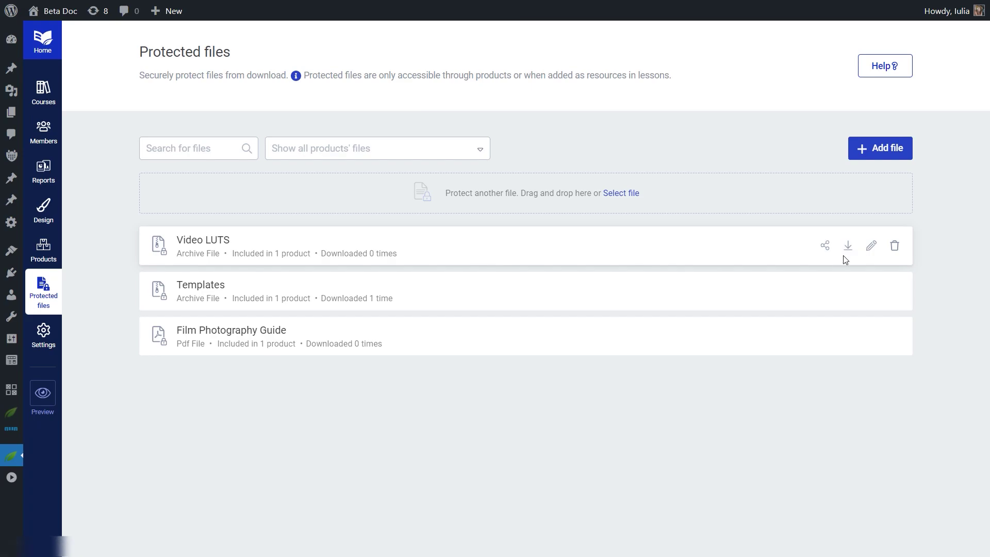
Look at the Video LUTS file's editing settings and its deletion prompt, cancelling both.
click(872, 253)
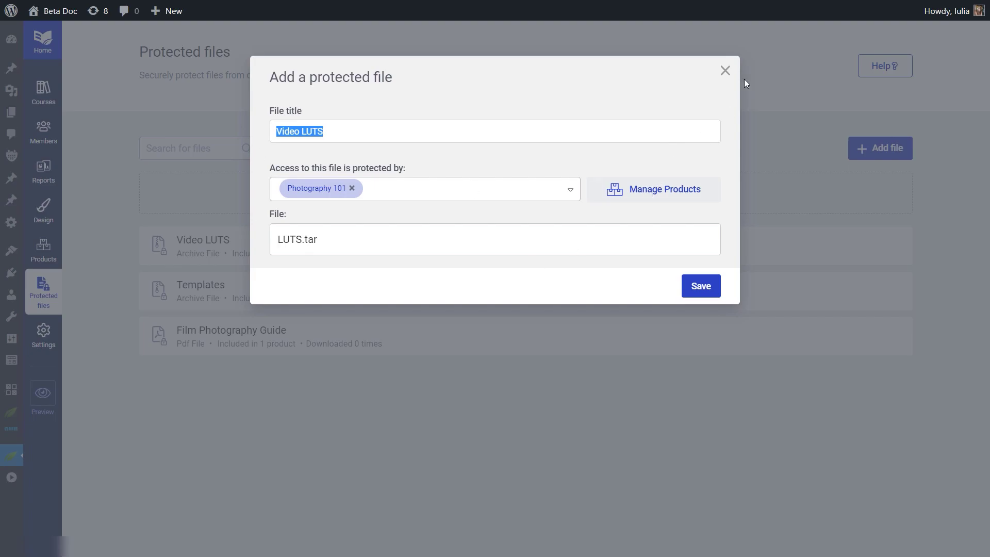
click(725, 72)
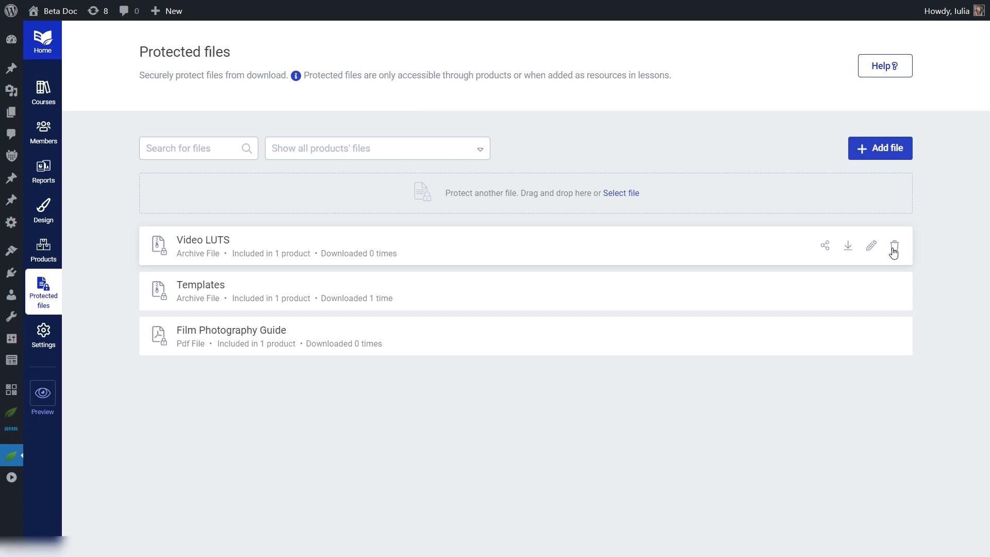
click(893, 251)
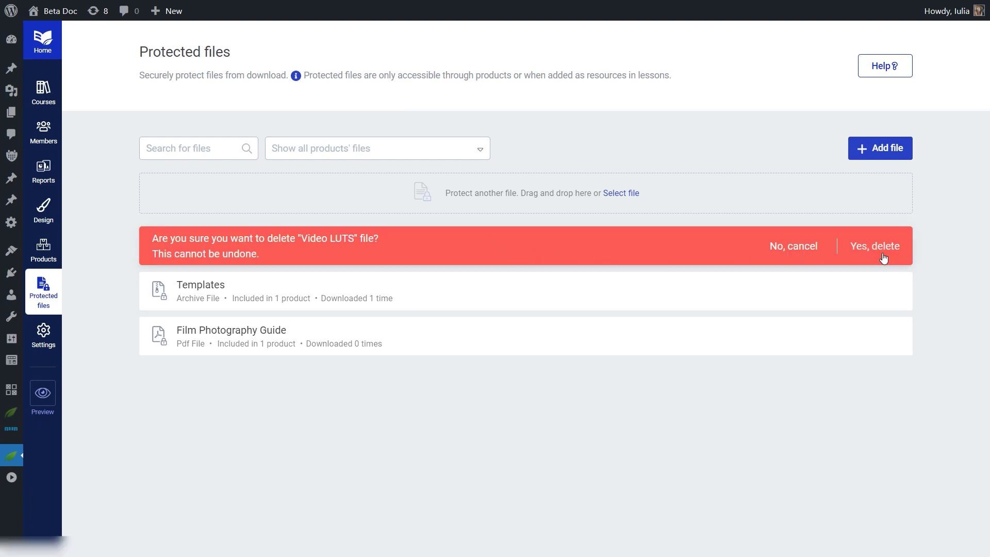
click(794, 249)
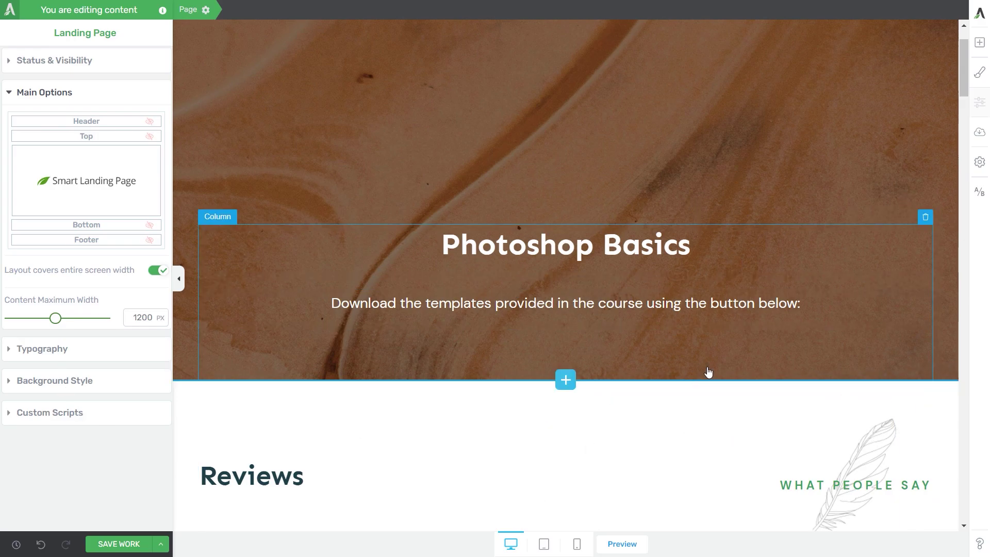
In the landing page editor, add a button beneath the template download text in the Photoshop Basics section.
drag(800, 304, 454, 305)
click(833, 320)
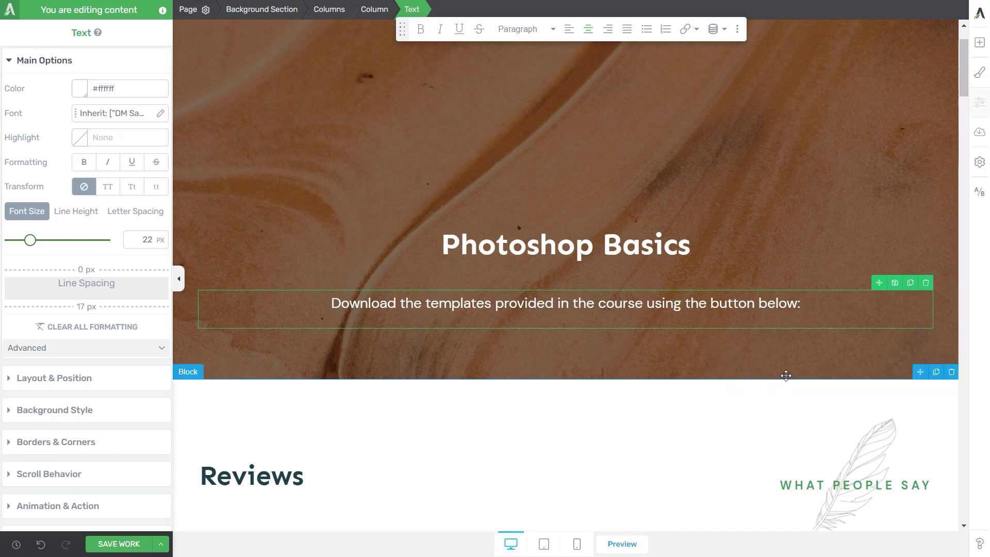
click(980, 43)
drag(882, 178, 588, 328)
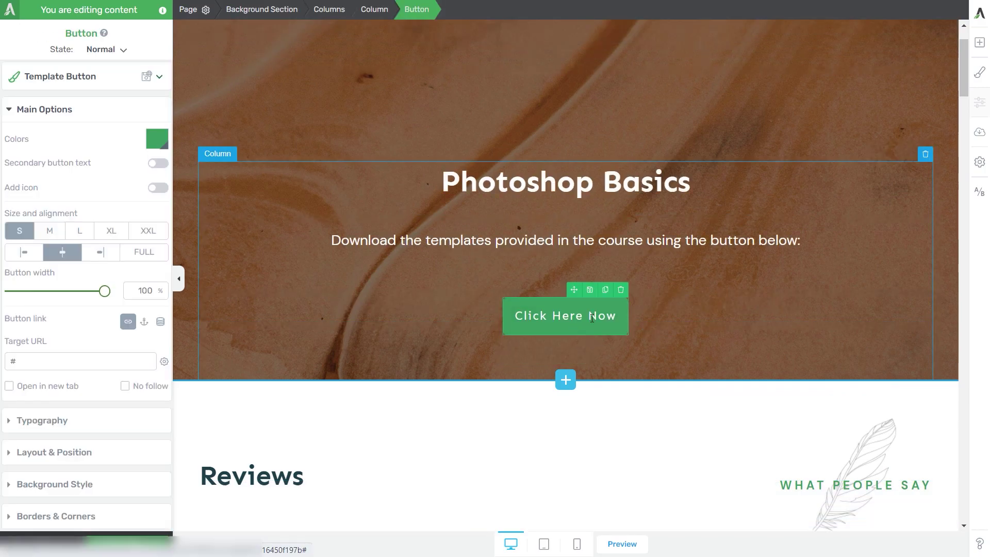
click(427, 302)
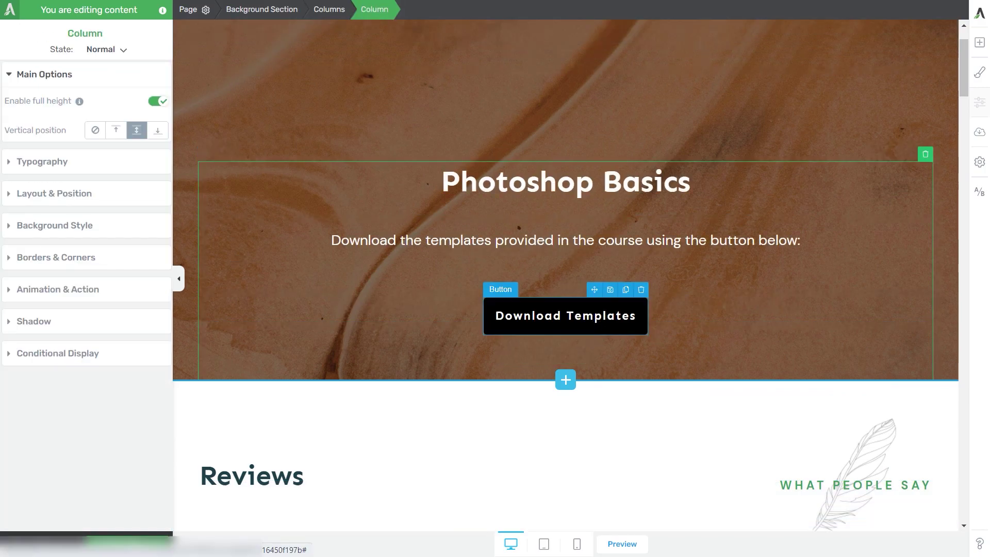
Link the Download Templates button dynamically to the protected file Templates.
click(609, 330)
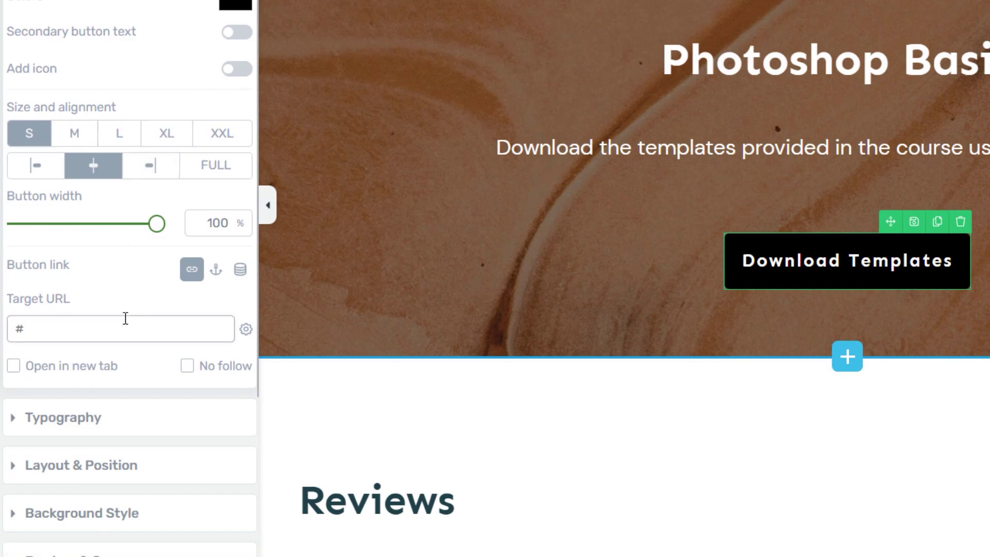
click(245, 274)
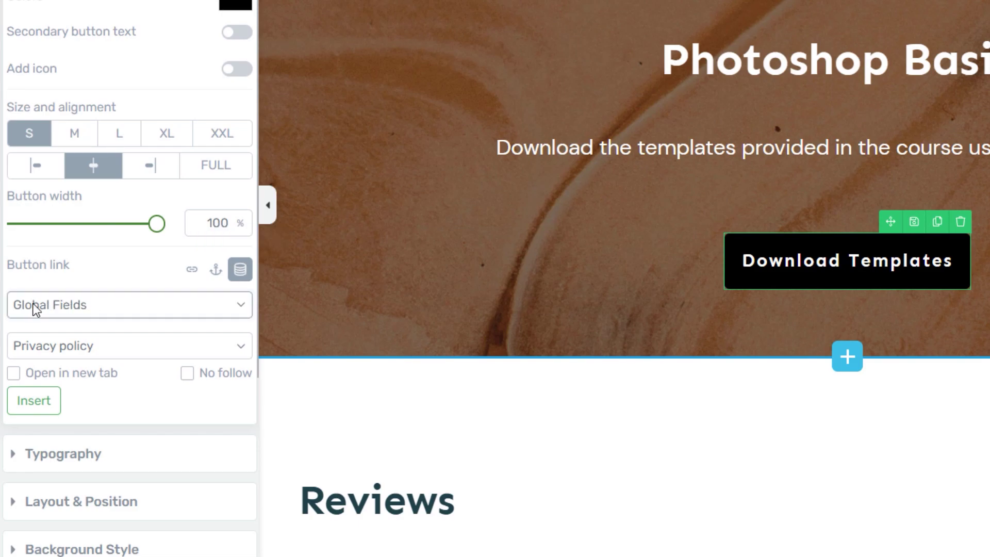
click(65, 303)
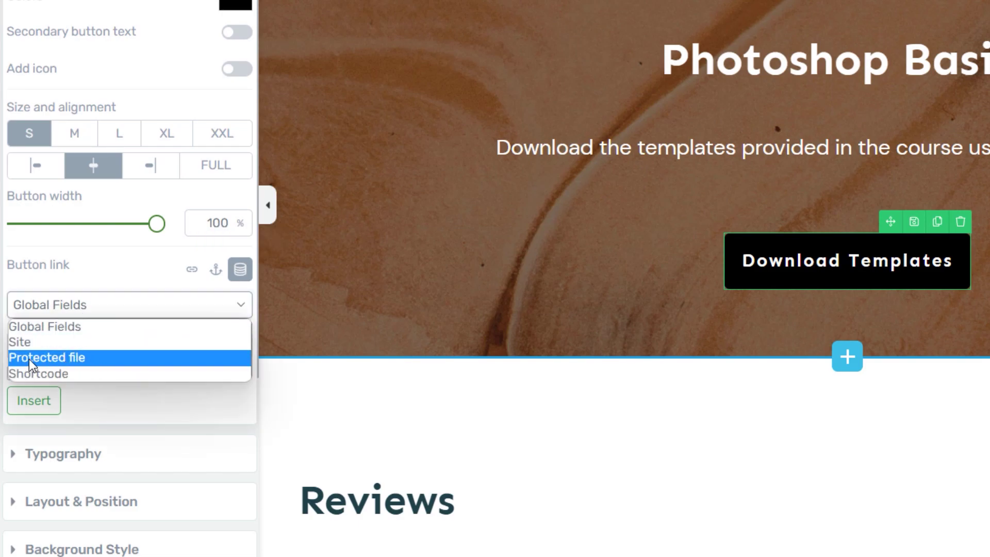
click(70, 357)
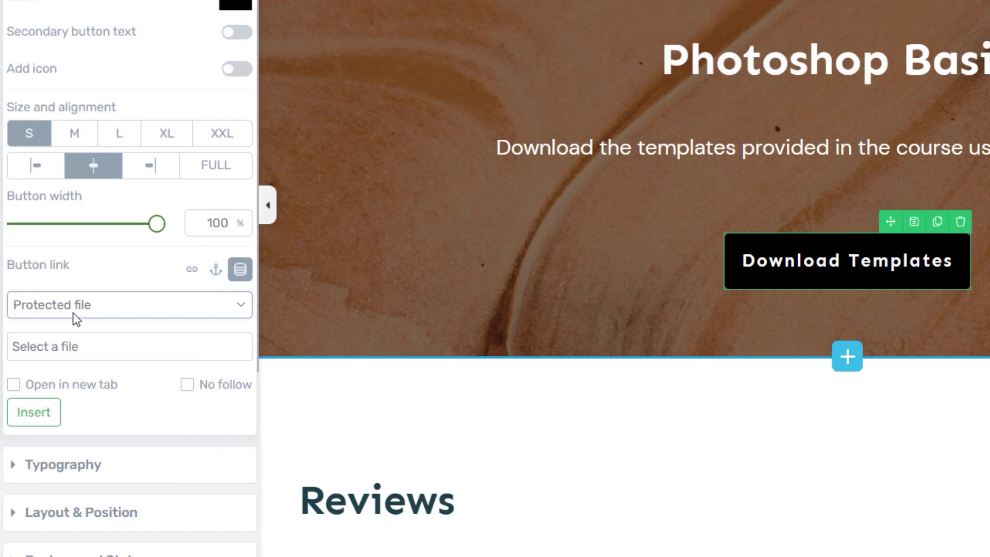
click(88, 350)
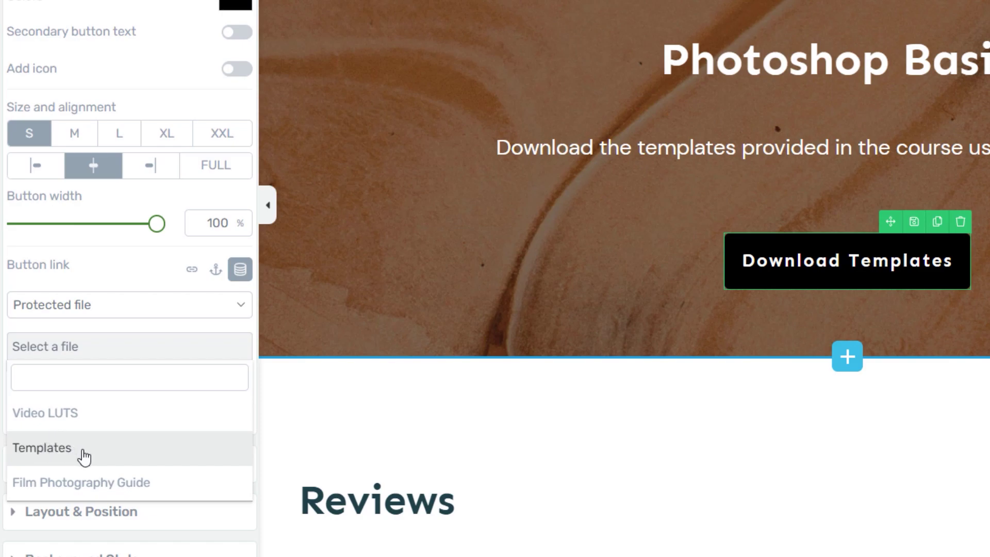
click(31, 450)
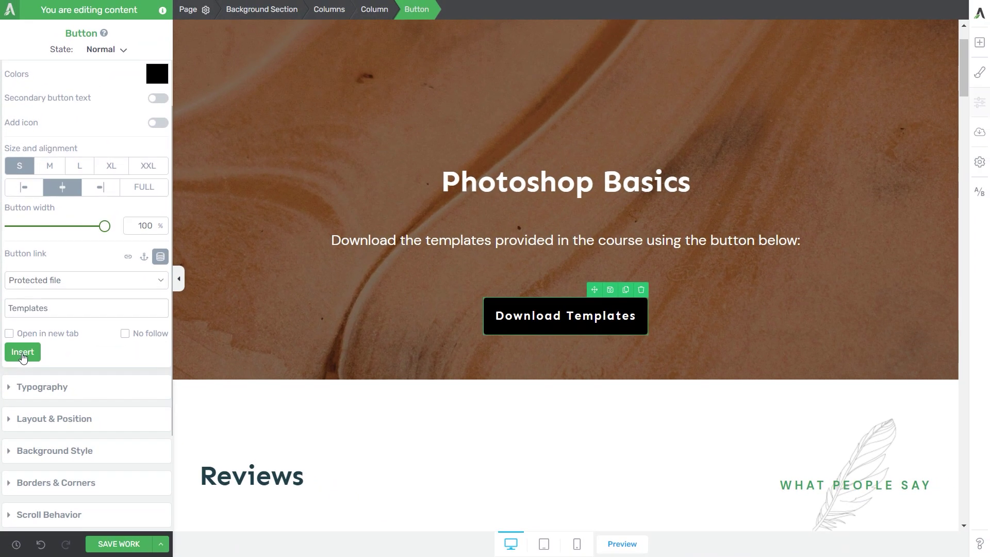
click(25, 352)
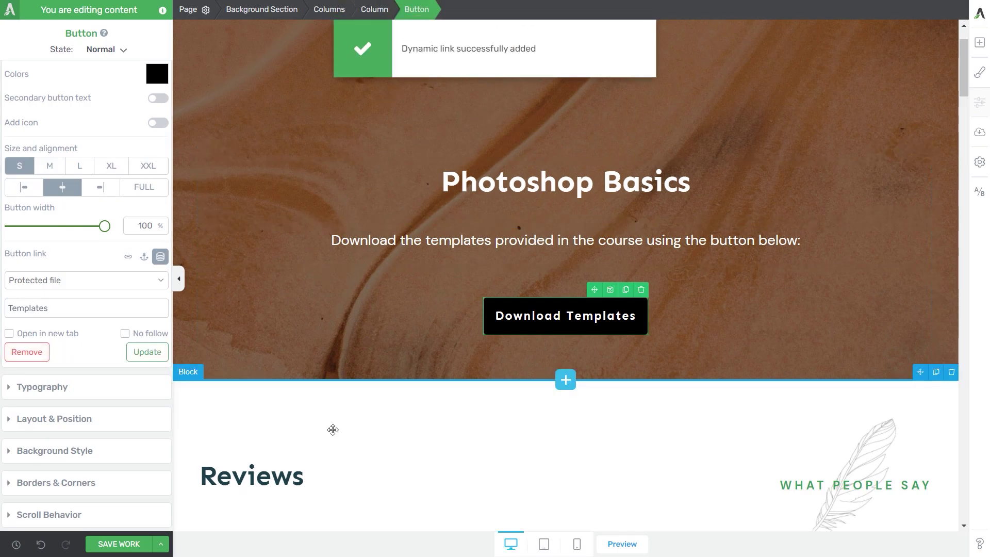
Save the landing page, preview it, and test the Download Templates button.
click(115, 545)
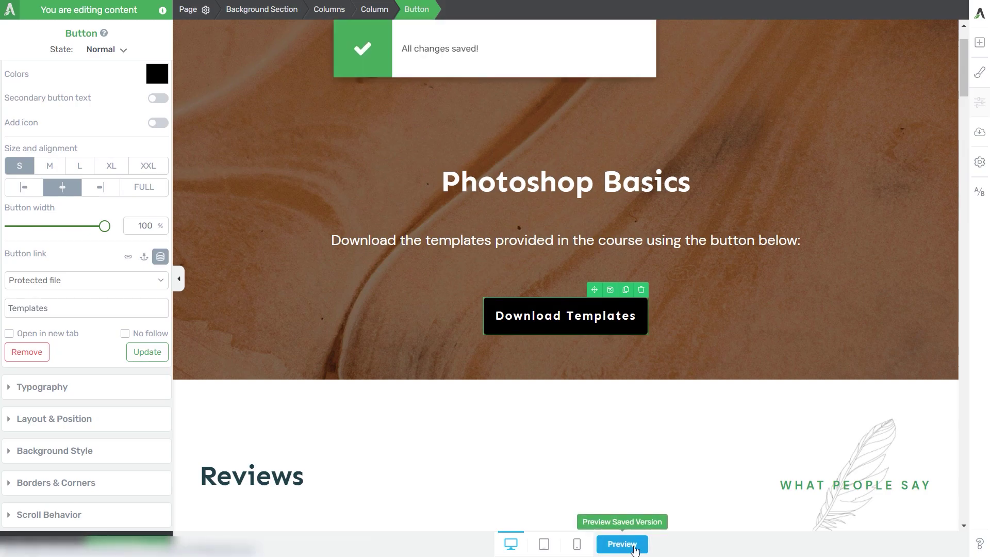
click(623, 544)
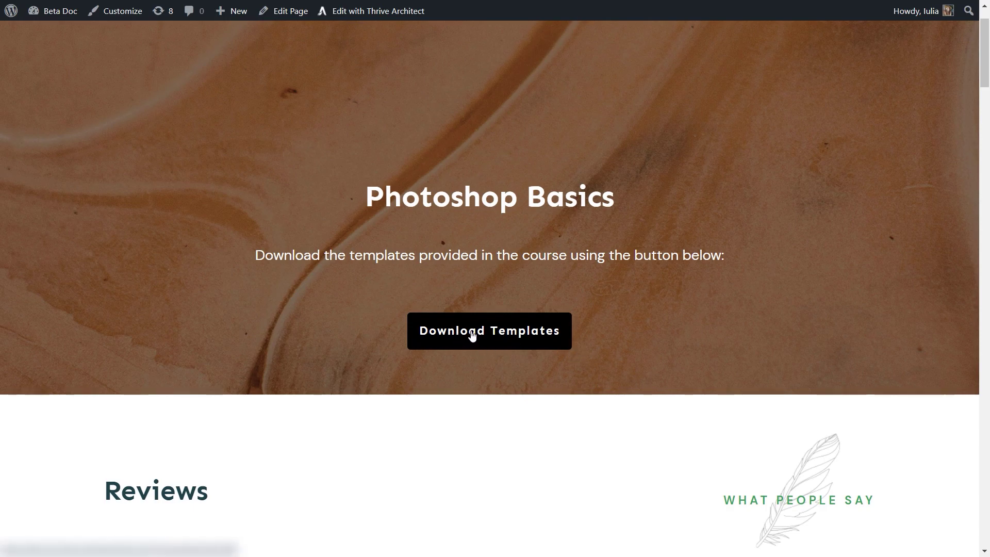
click(503, 334)
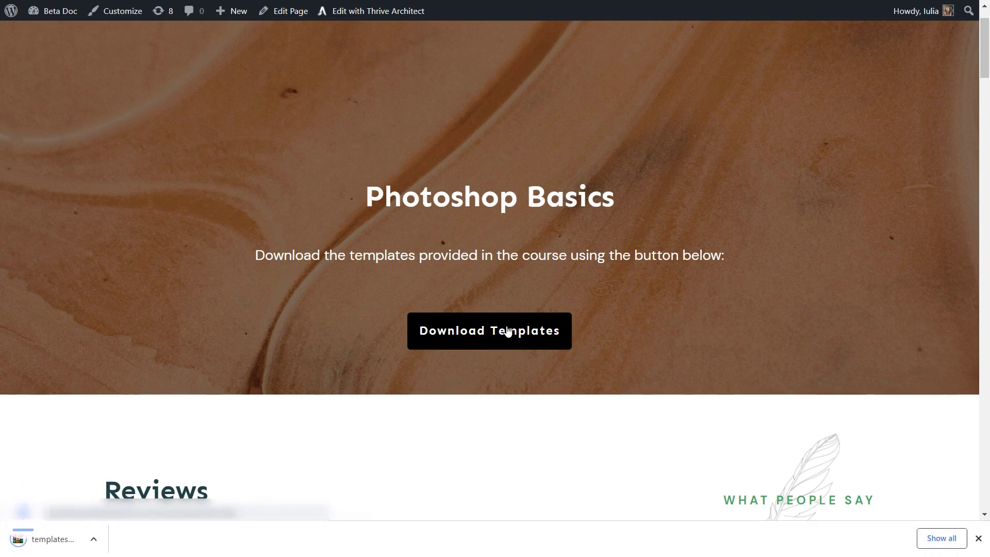
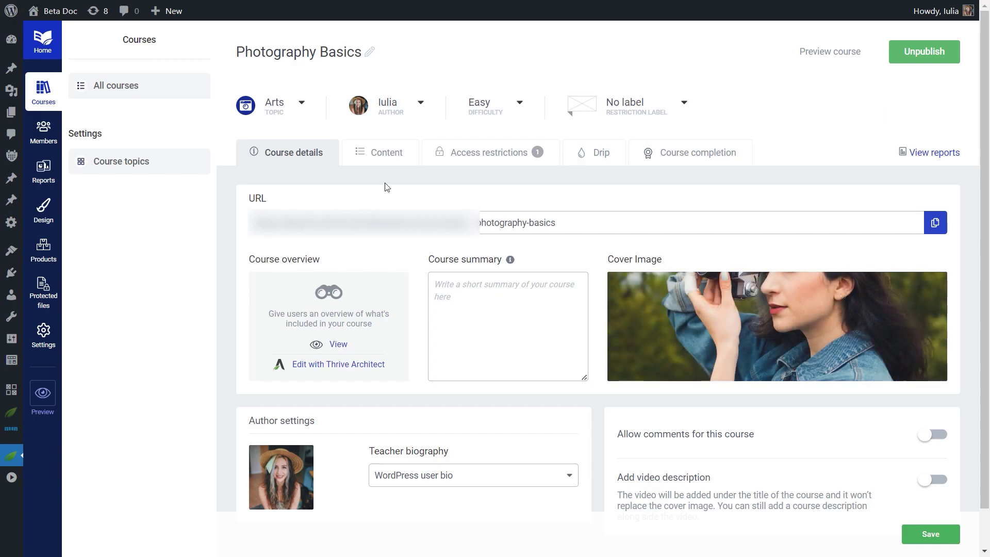
In the Photography Basics course, open Lesson 3 - Advanced Techniques of Chapter 1 for content editing.
click(384, 158)
click(405, 244)
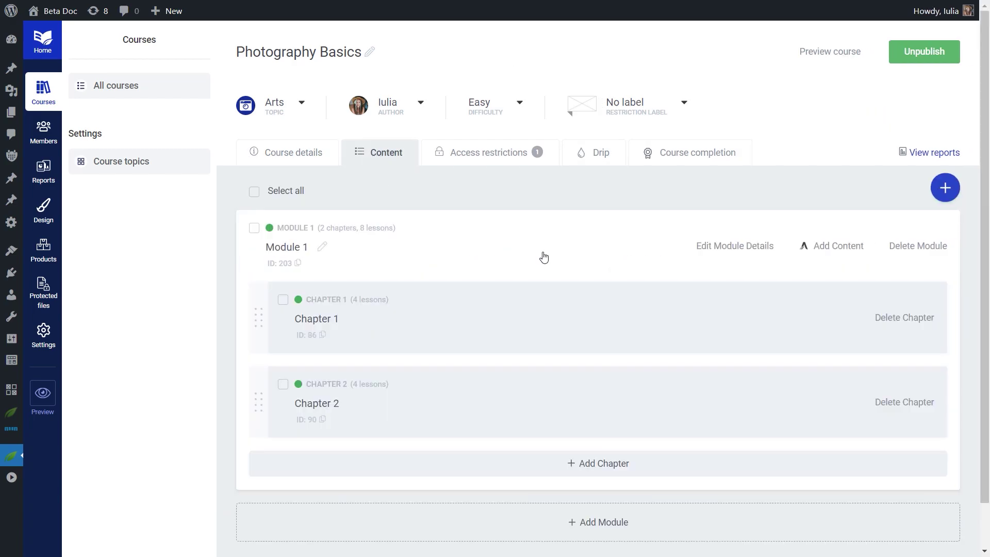
click(490, 320)
scroll(464, 387, down, 1)
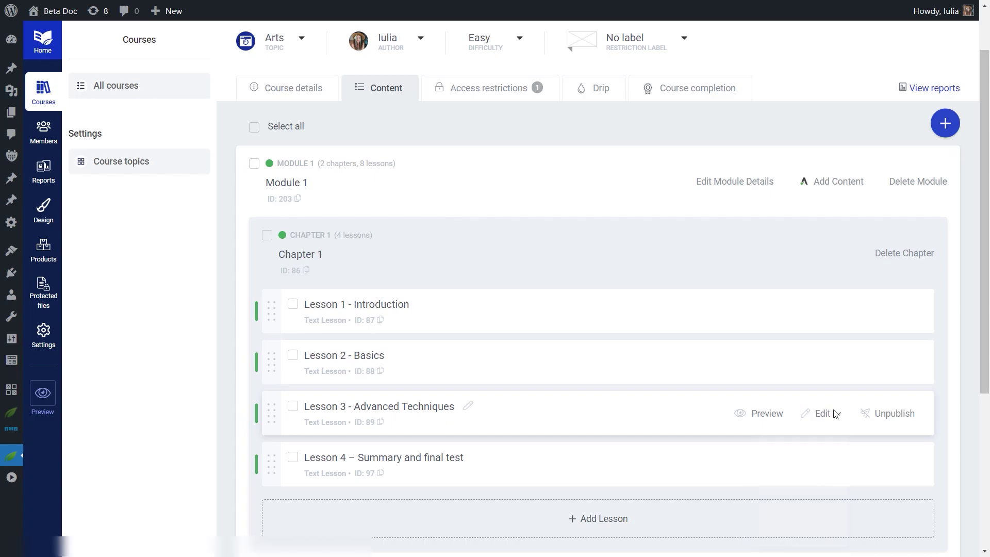
mouse_move(829, 413)
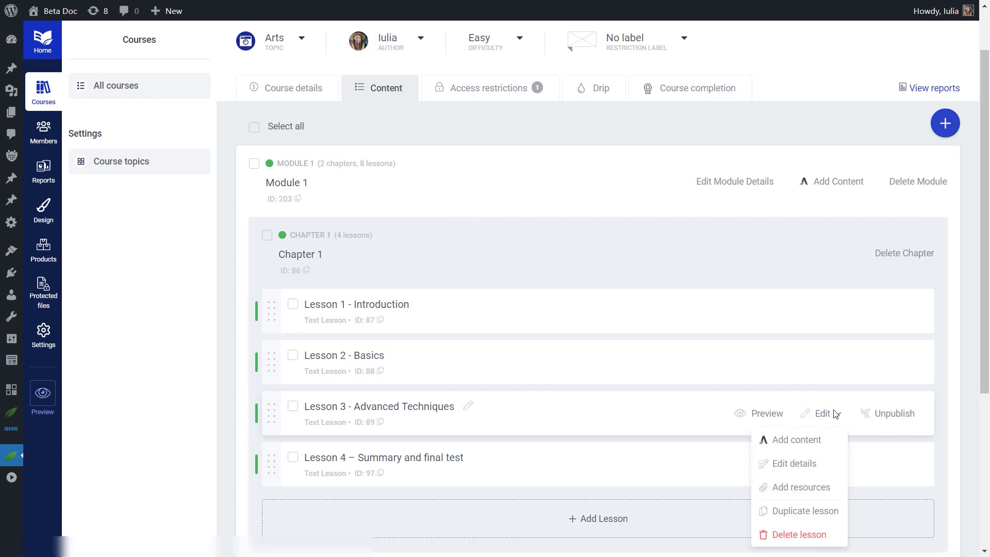
click(812, 445)
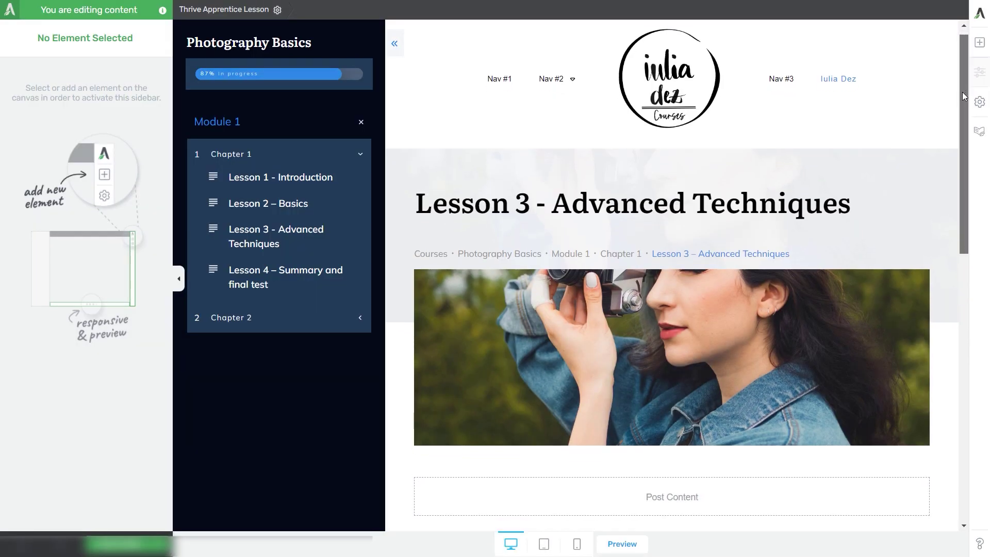
Add a text element in the lesson's post content area reading "Download the full guide here:".
drag(963, 92, 961, 143)
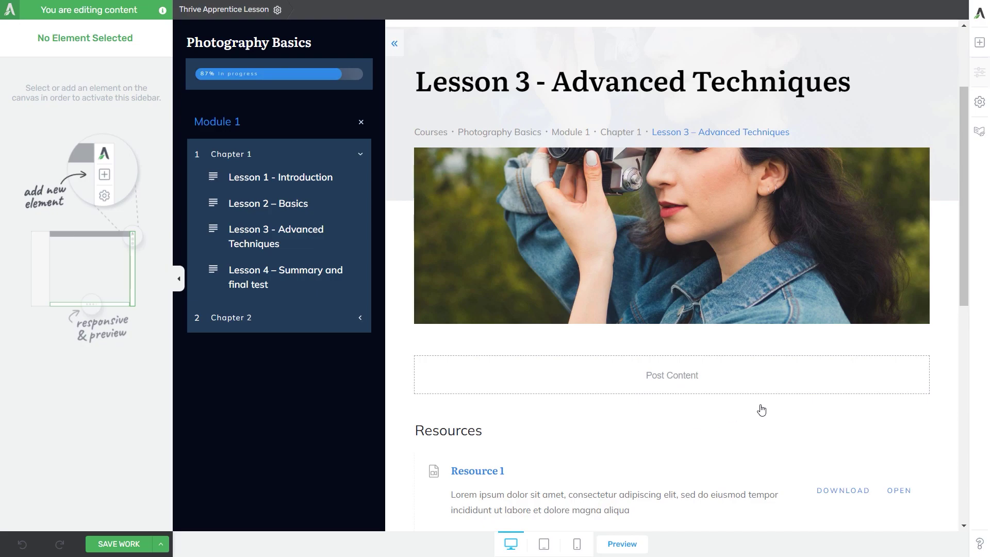
click(979, 43)
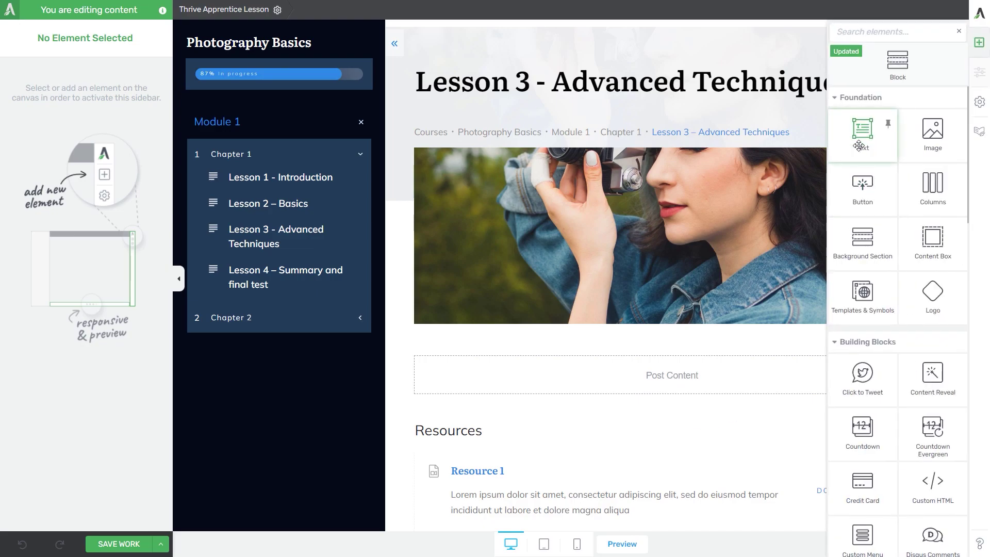
drag(862, 135, 733, 374)
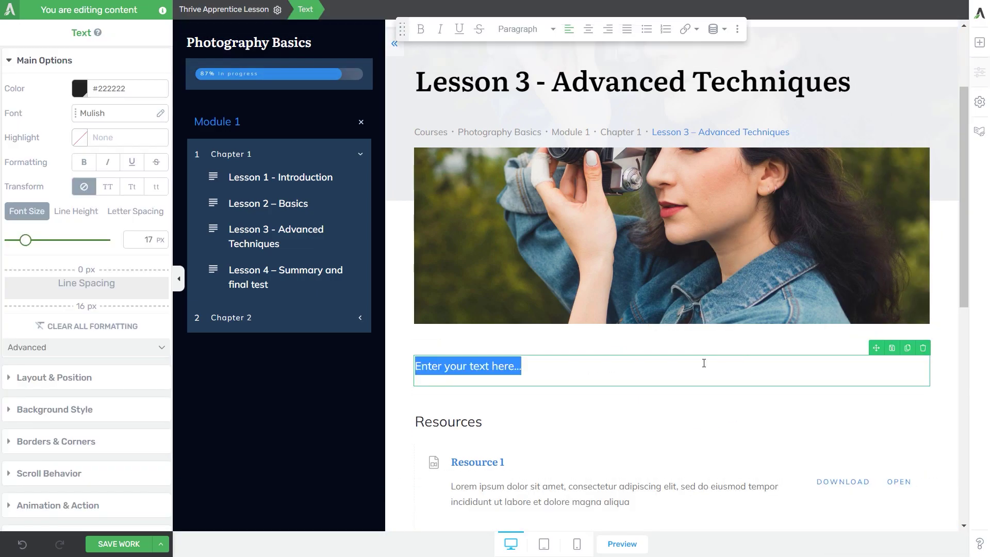
text(Download the full guide here:)
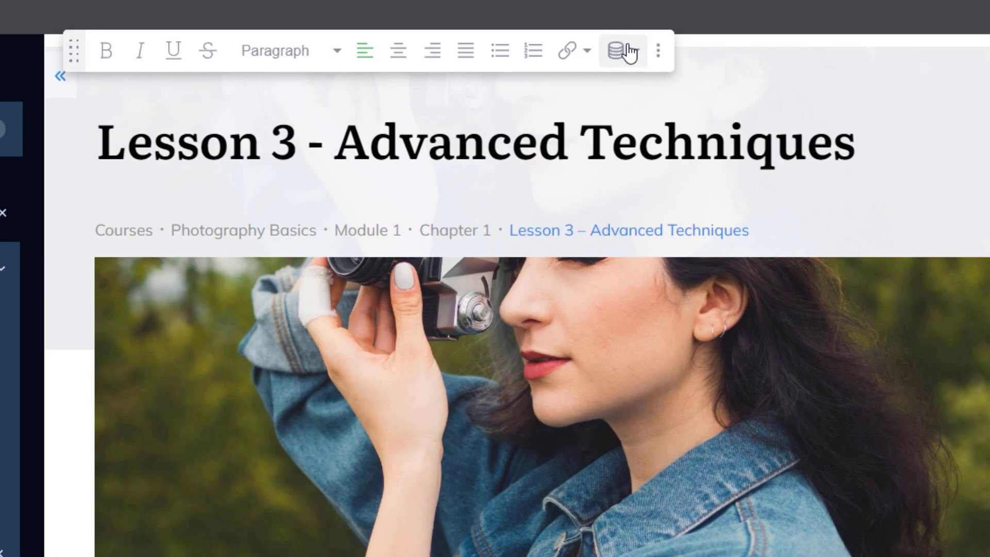
Insert the protected file Film Photography Guide as dynamic text at the end of the download sentence.
click(635, 50)
click(555, 132)
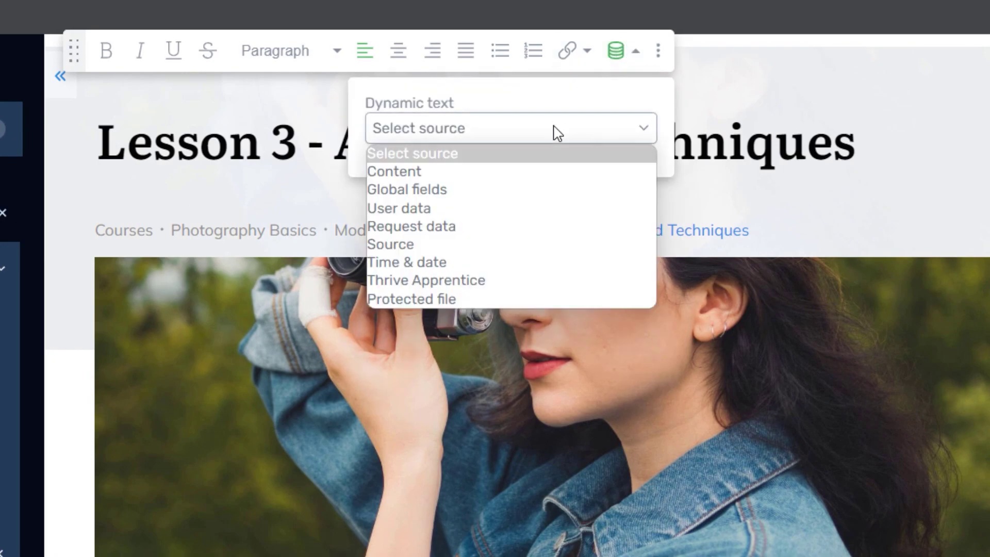
click(453, 301)
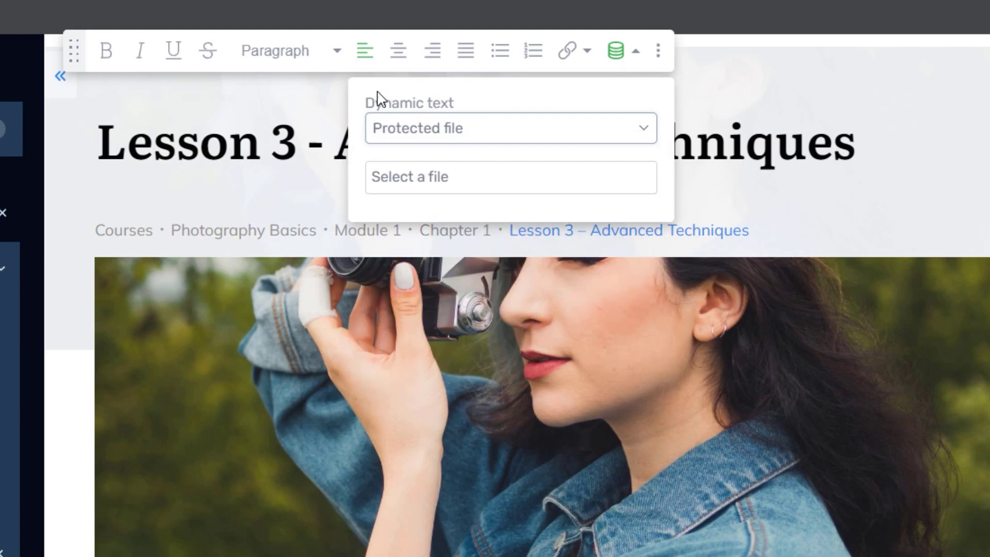
click(443, 180)
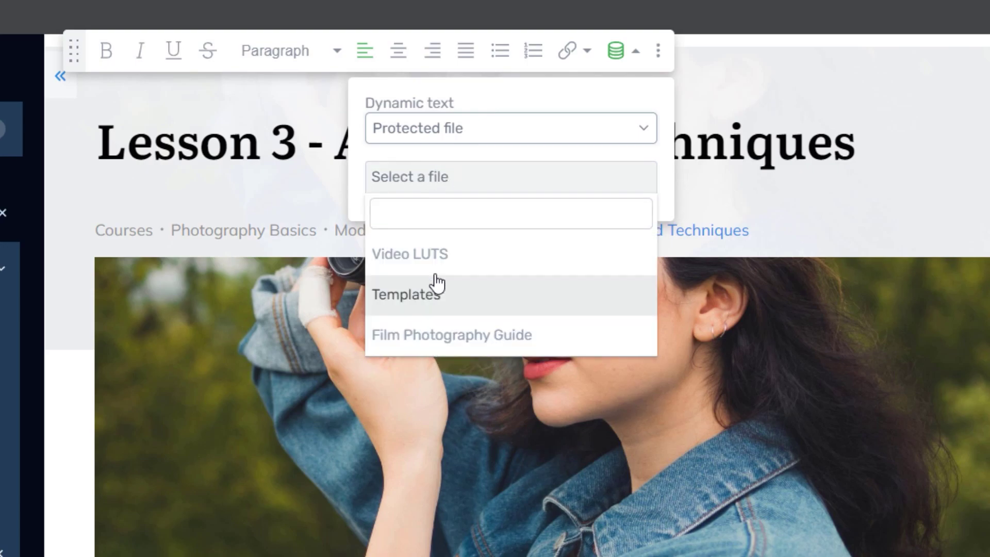
click(446, 337)
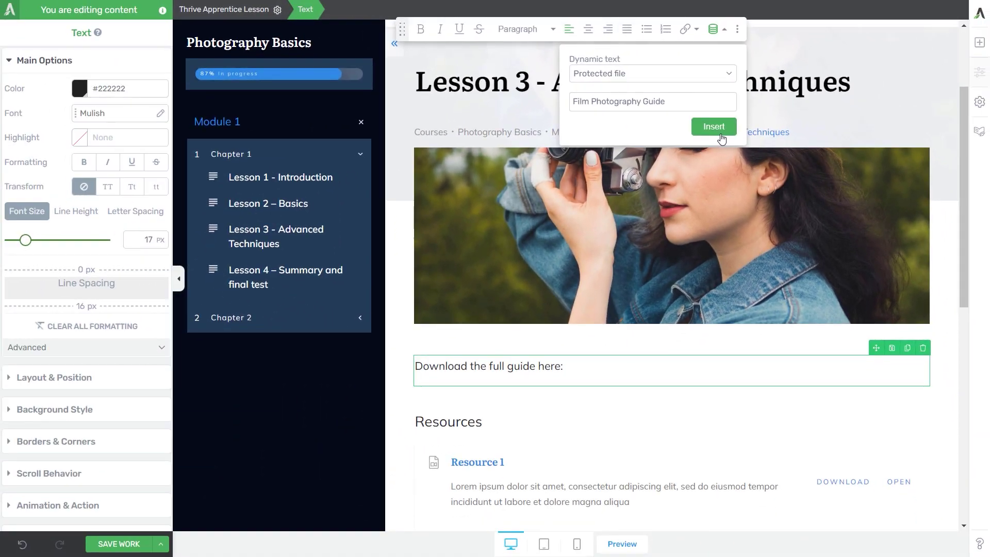
click(714, 127)
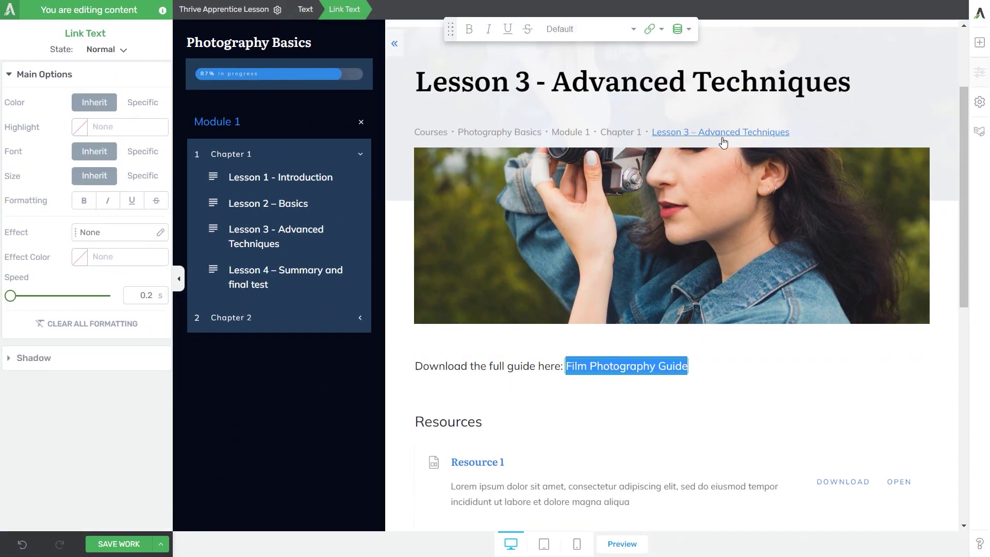
click(721, 402)
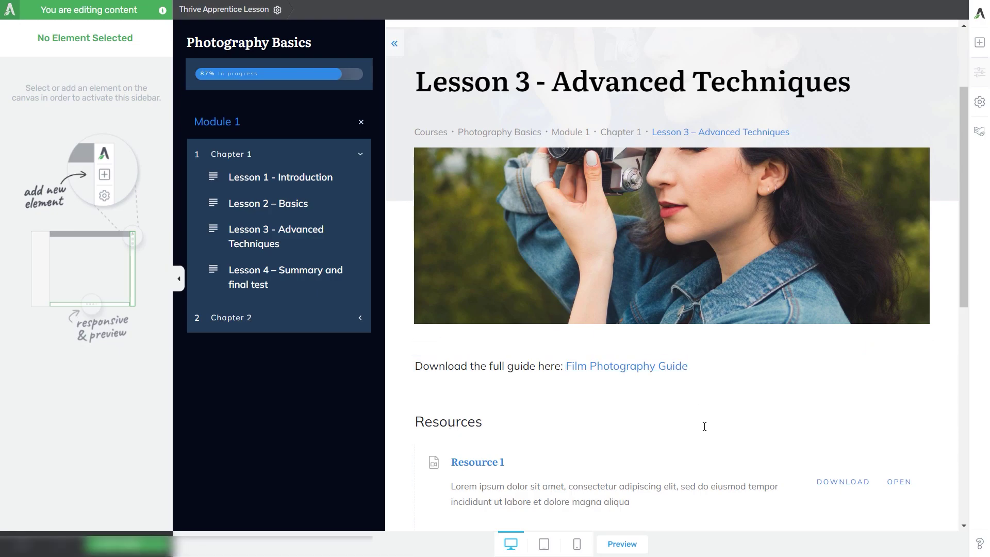
Save the lesson, preview it, and test the Film Photography Guide link.
click(123, 545)
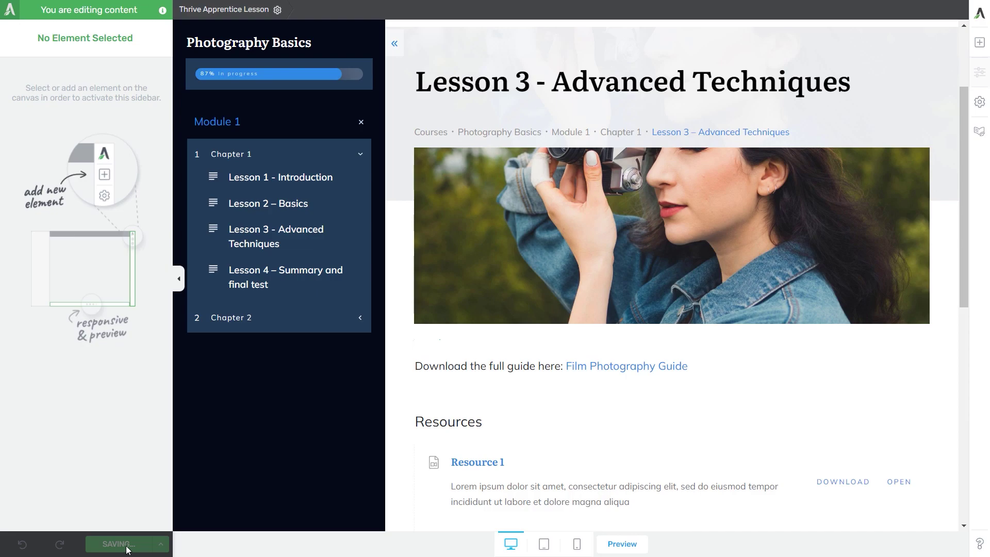
click(624, 544)
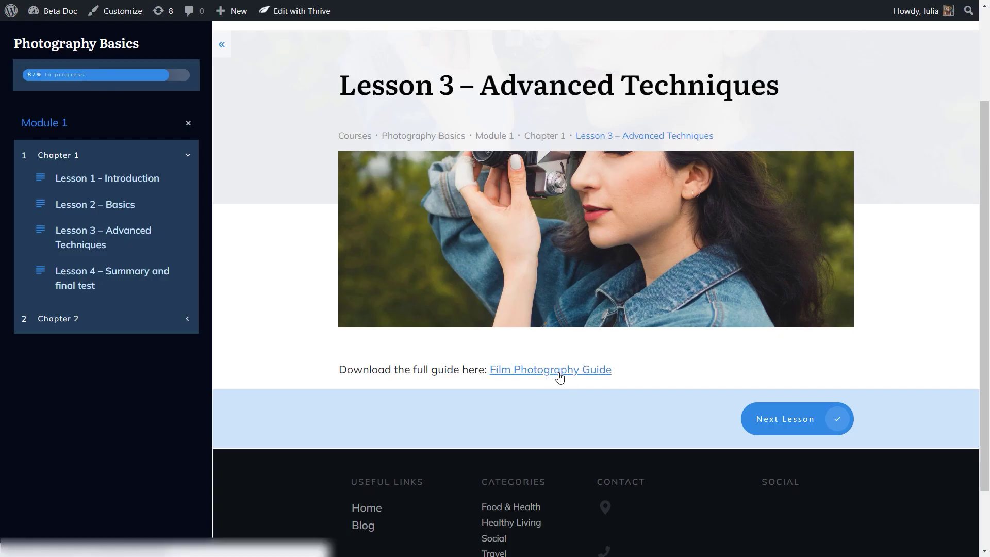
click(560, 378)
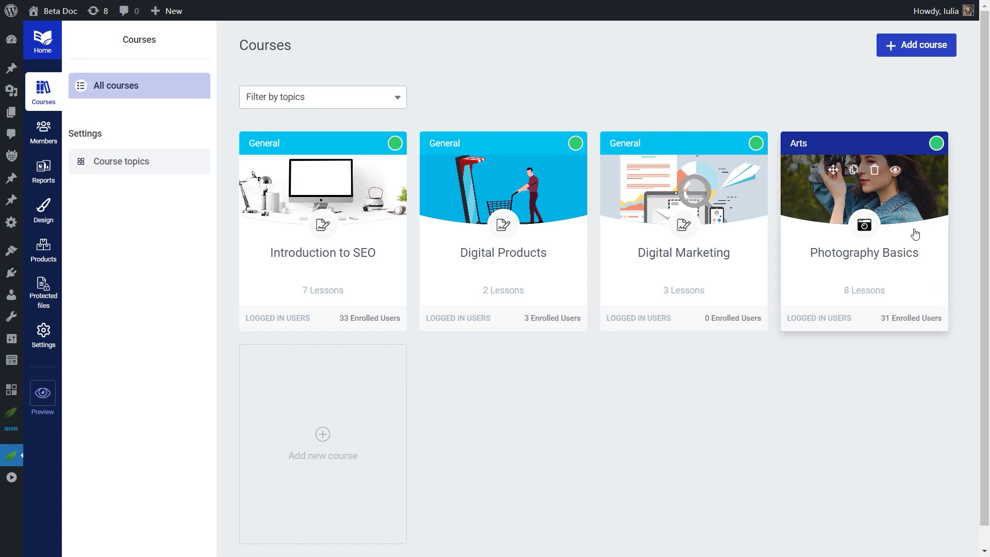
Open the lesson resources of Lesson 3 - Photoshop and Lightroom basics in Chapter 2 of the Photography Basics course.
click(879, 276)
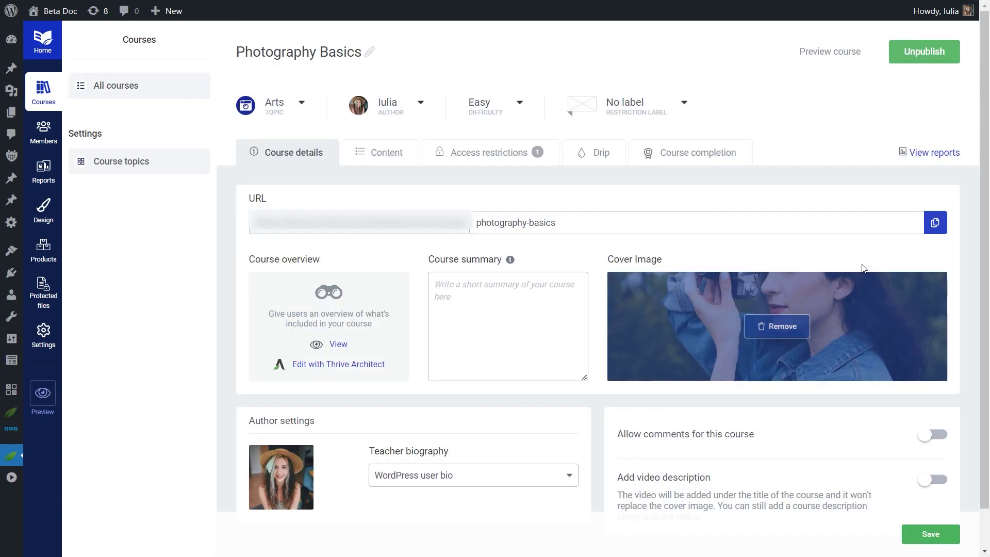
click(380, 163)
click(539, 235)
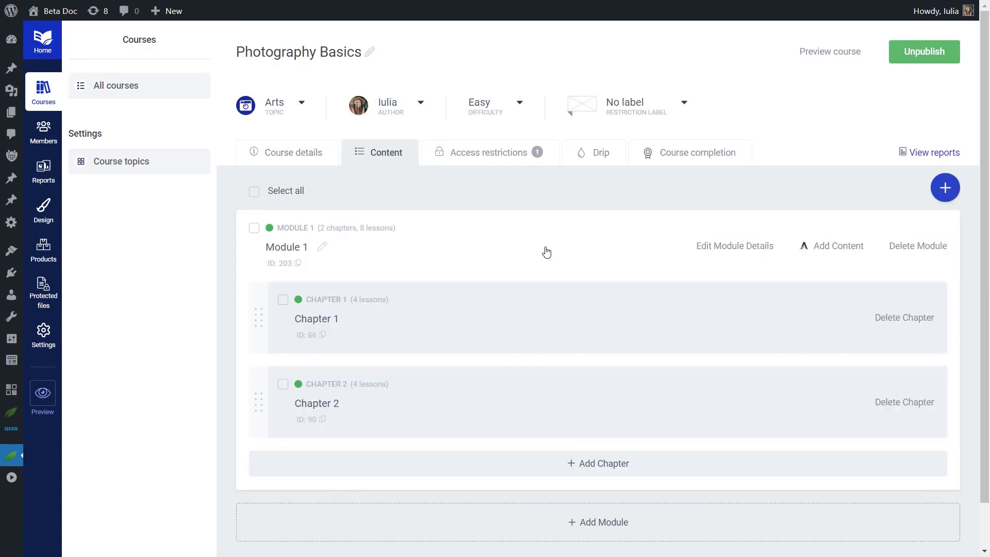
scroll(463, 376, down, 1)
click(517, 351)
scroll(561, 327, down, 2)
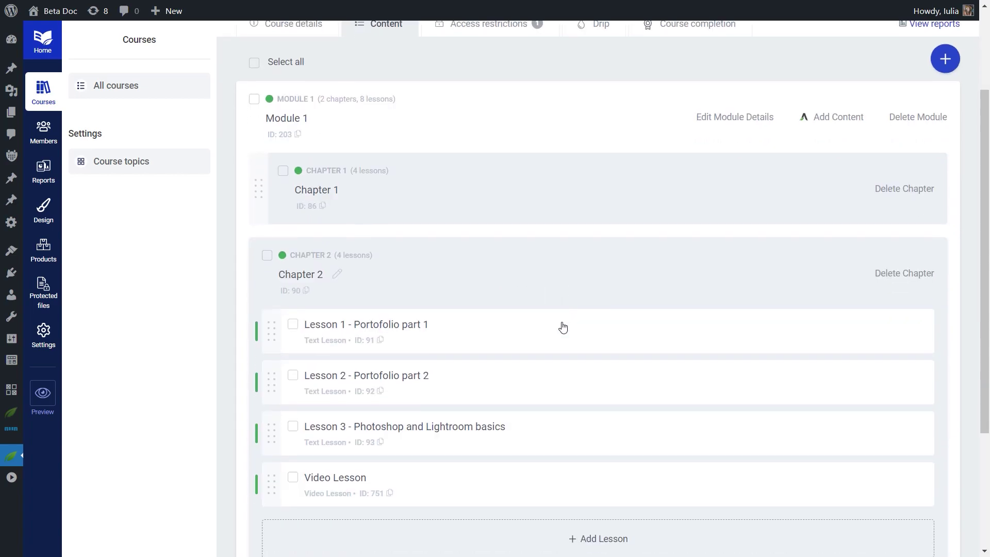
click(821, 434)
scroll(840, 380, down, 3)
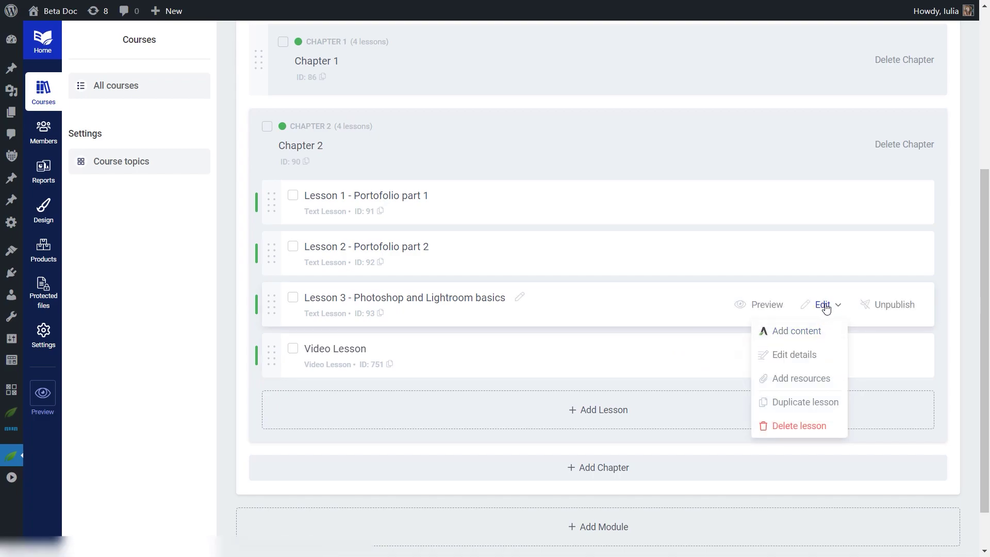
click(801, 381)
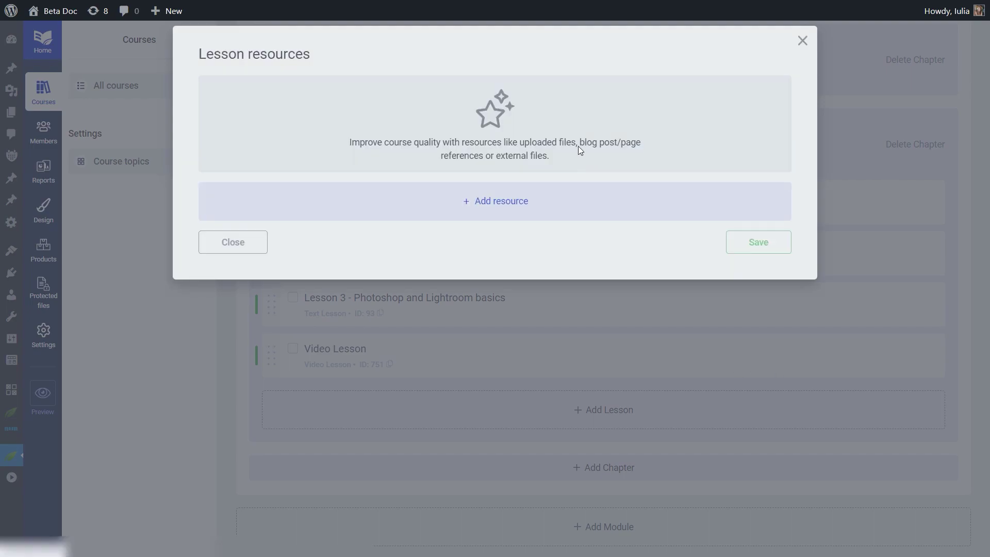
Add a lesson resource of type Protected file and select the Templates file for it.
click(480, 200)
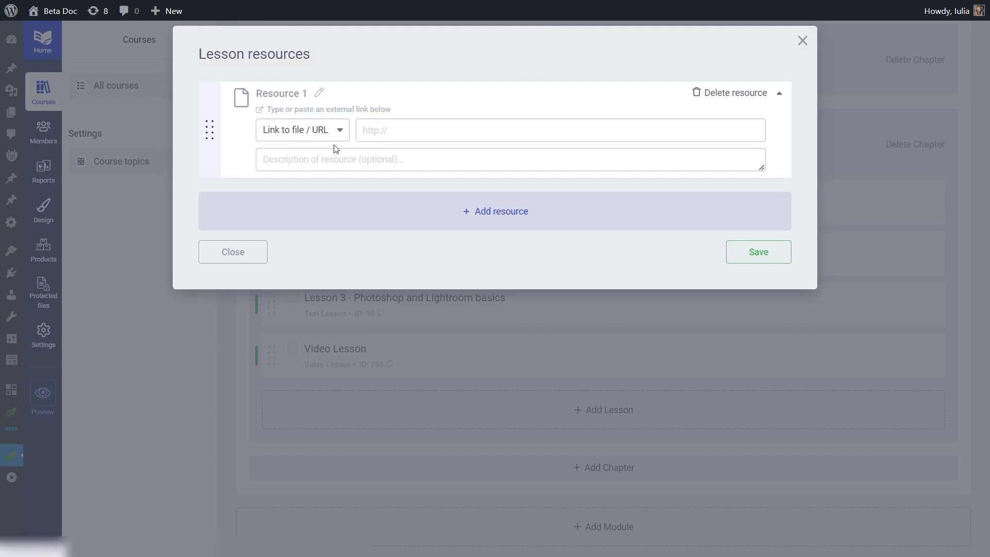
click(316, 136)
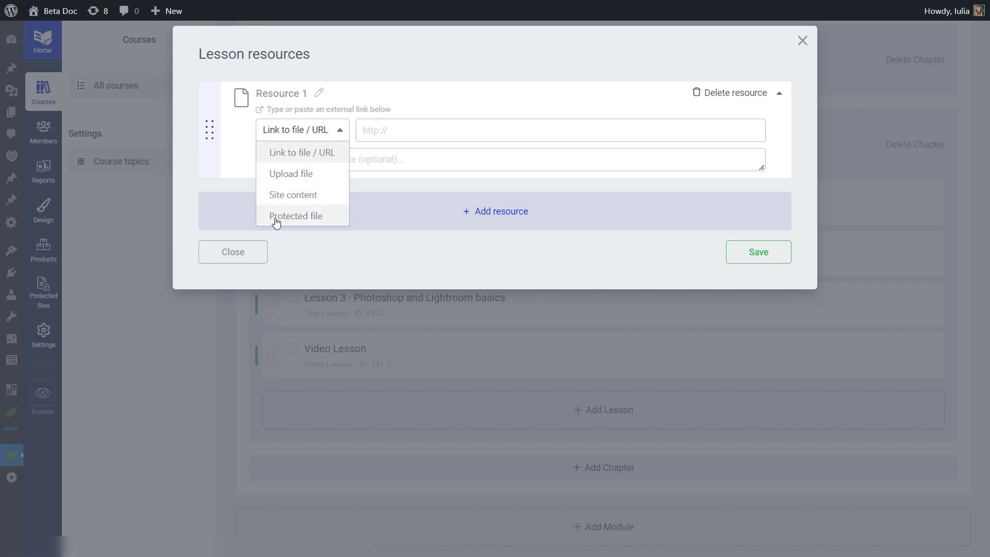
click(326, 216)
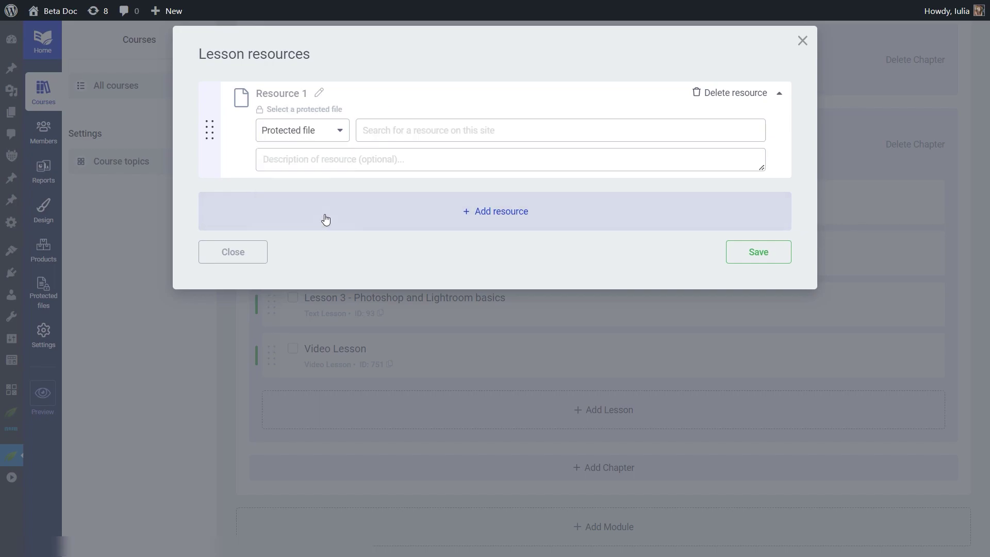
click(406, 131)
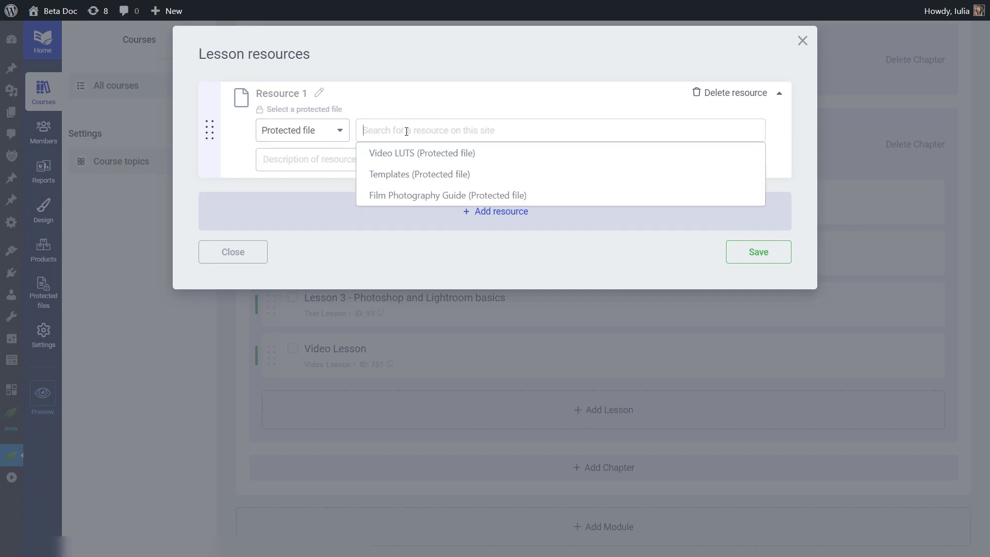
click(435, 177)
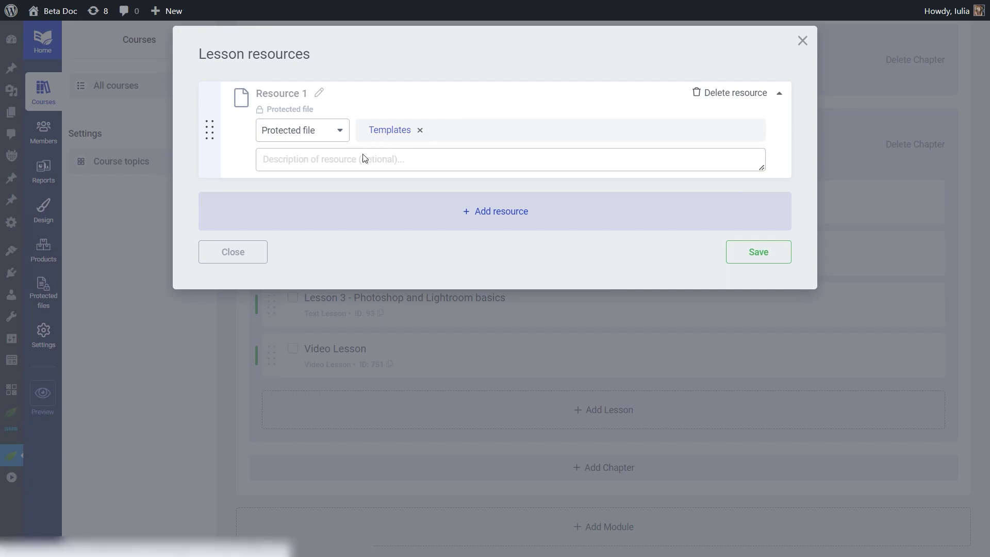
Describe the resource as "All the Photoshop templates mentioned in the lesson." and save the lesson resources.
click(329, 163)
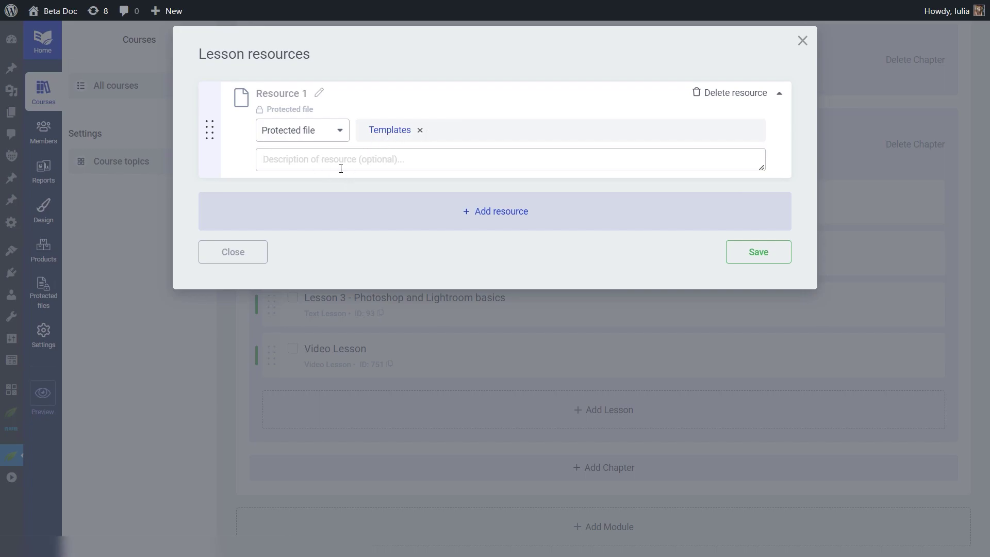
text(All the Photoshop templates mentioned in the lesson.)
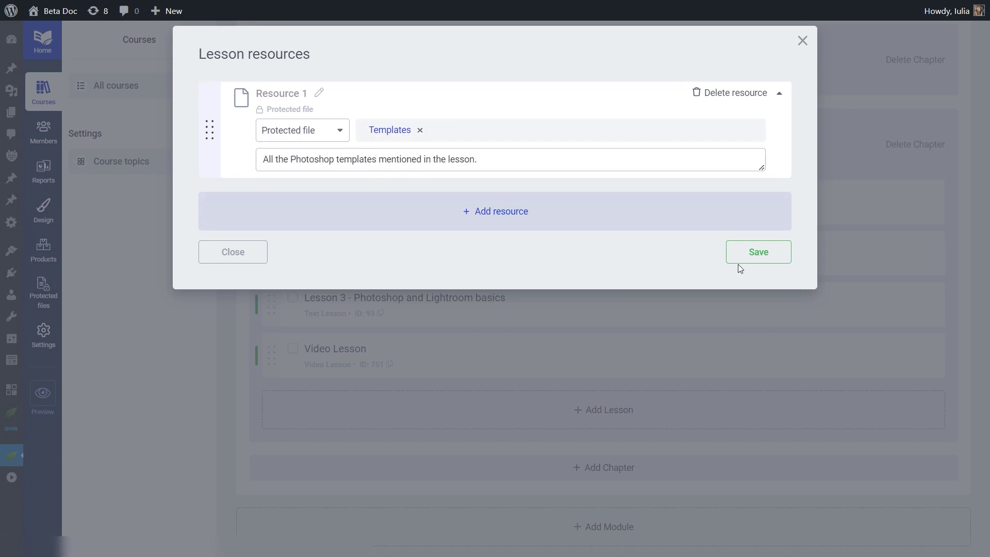
click(762, 250)
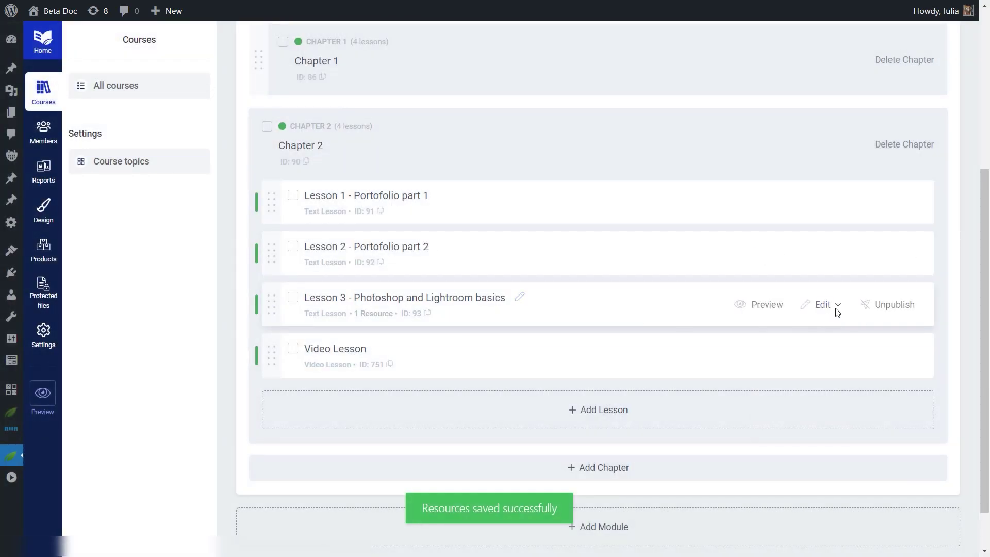
Preview Lesson 3 - Photoshop and Lightroom basics and test the download of Resource 1.
click(836, 305)
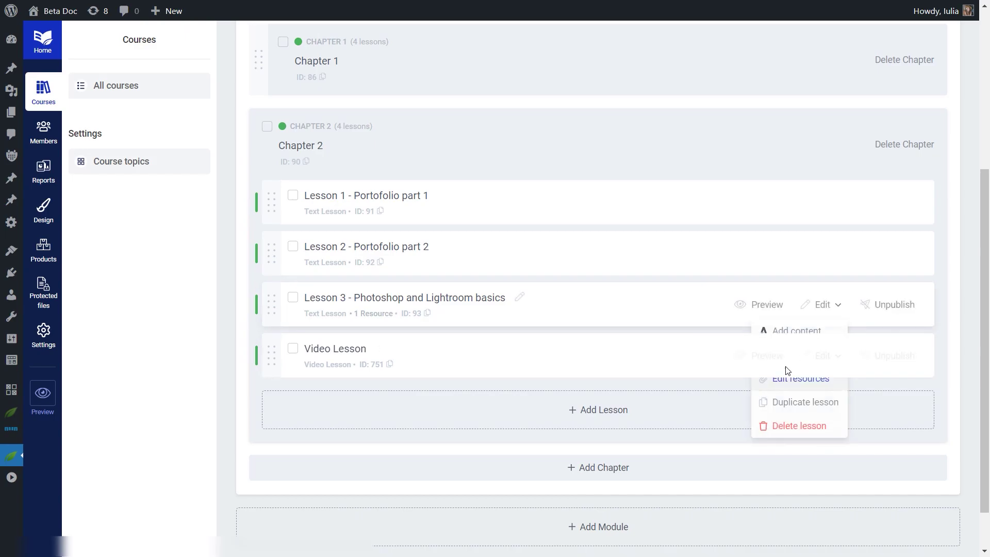
click(777, 308)
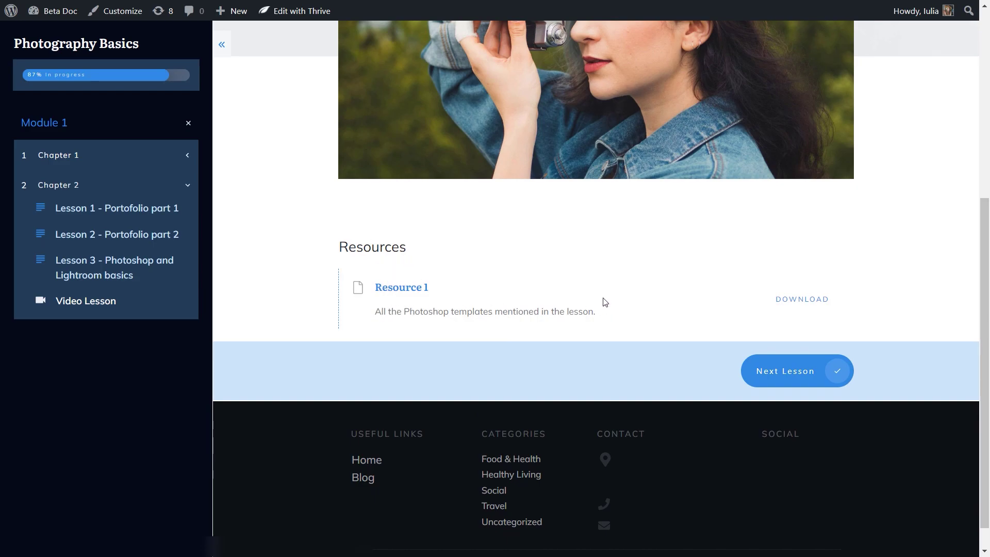
click(811, 304)
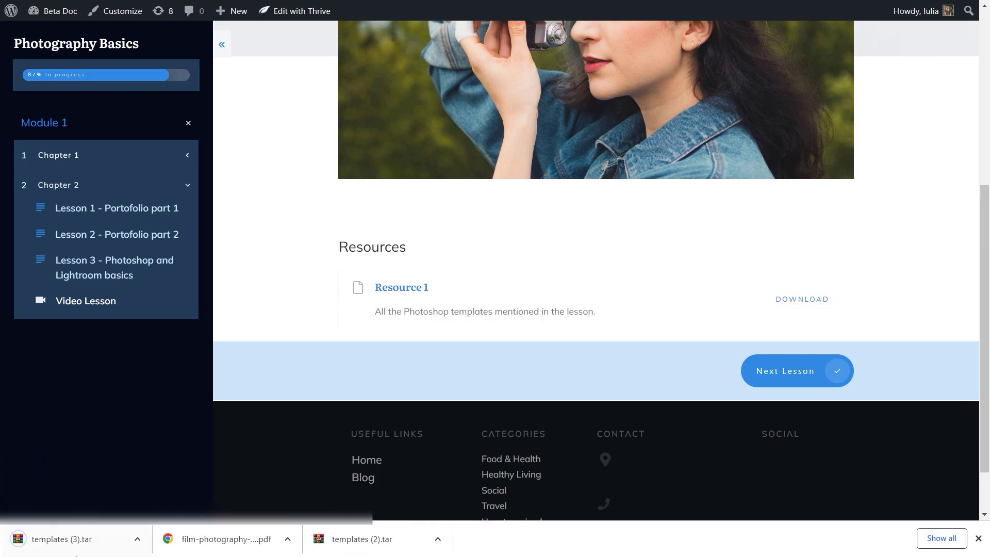
scroll(778, 308, up, 2)
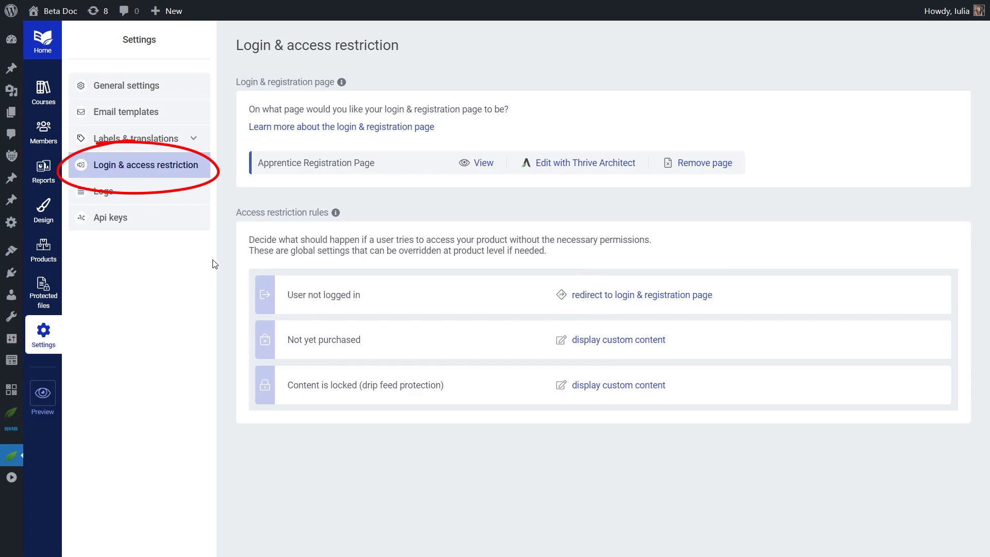
Open the access restriction rules of the Photography 101 product and review the login form on the Apprentice Registration Page.
click(55, 257)
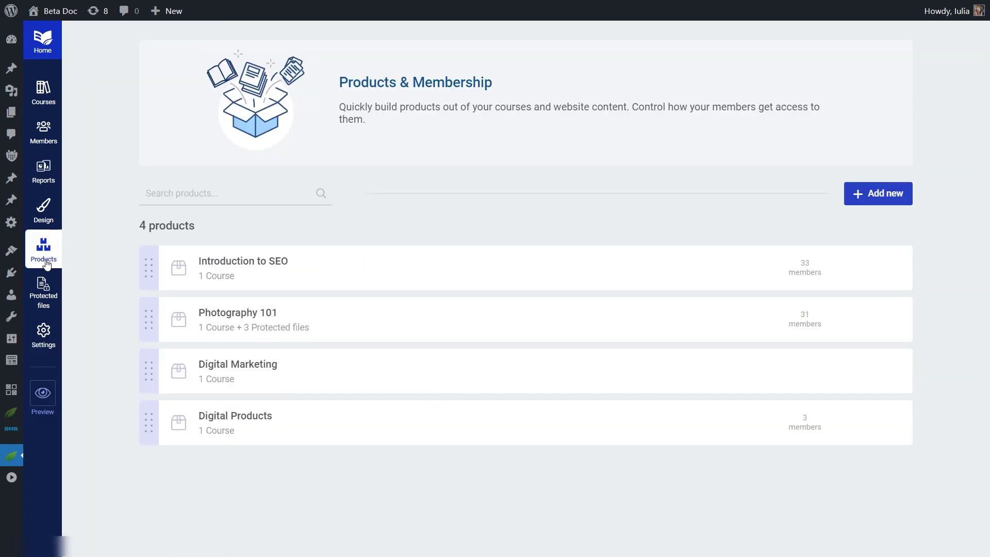
click(266, 314)
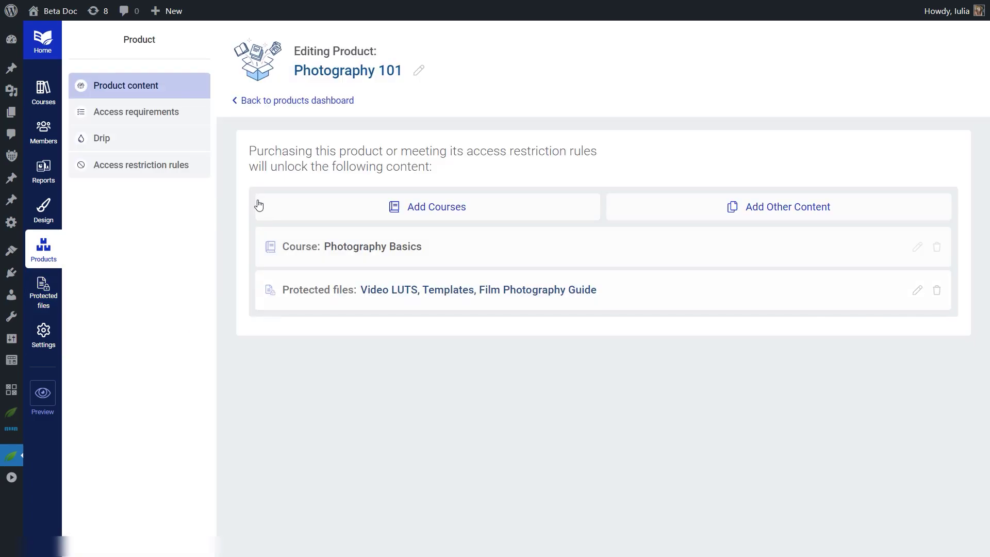
click(185, 169)
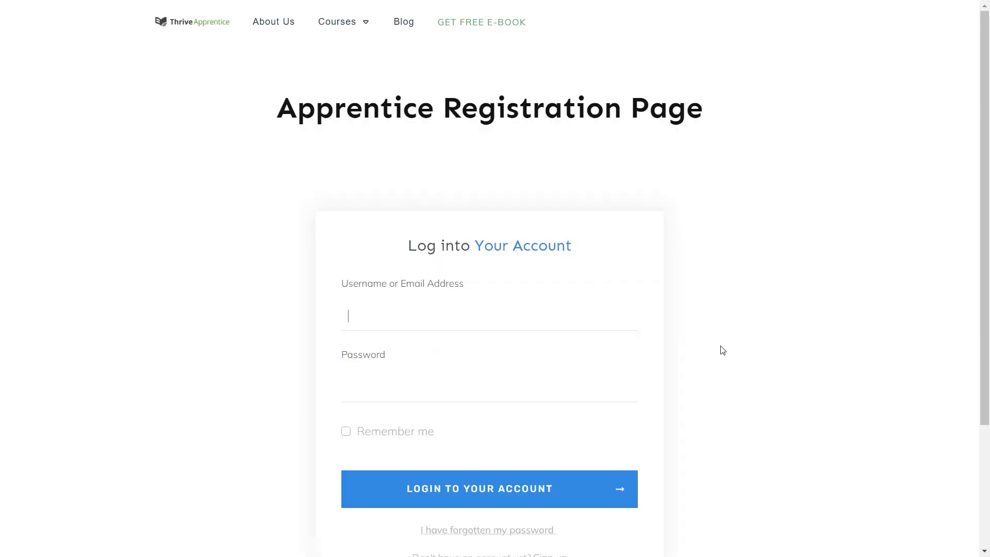
scroll(720, 347, down, 1)
scroll(807, 317, down, 1)
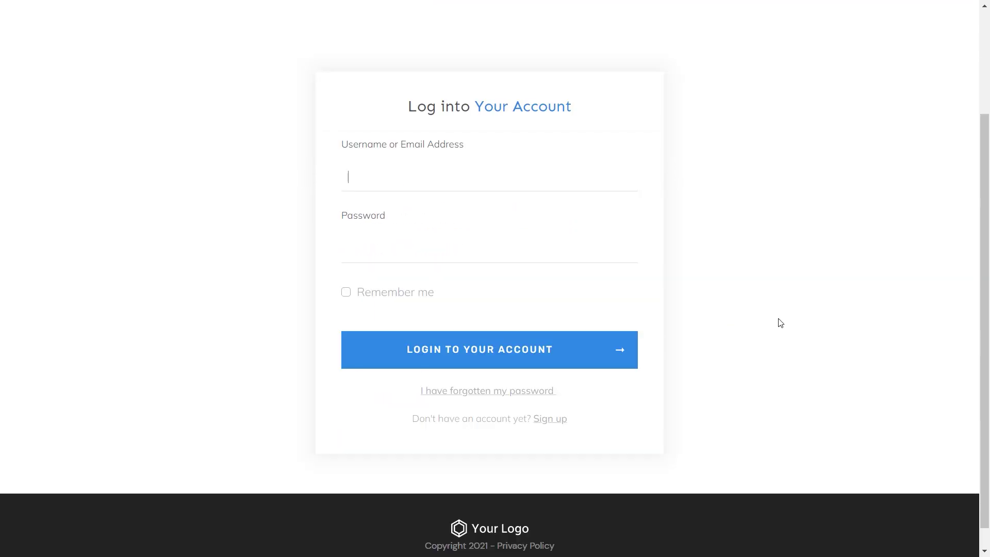